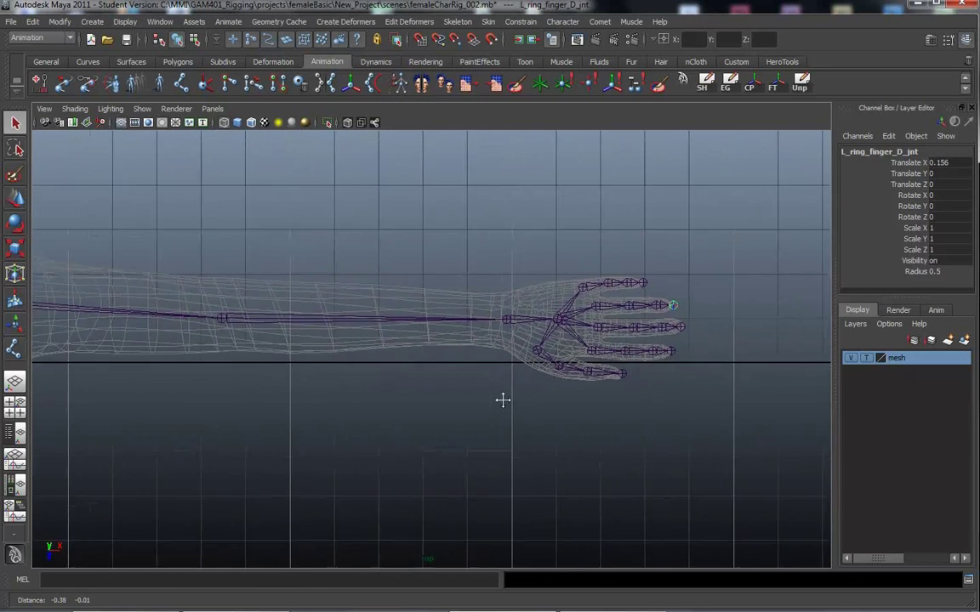
Examine the left hand's finger, thumb and wrist joints against the wireframe mesh in the top view.
{"action": "right_click_drag", "start_coordinate": [582, 404], "coordinate": [650, 411], "text": "alt"}
{"action": "middle_click_drag", "start_coordinate": [698, 403], "coordinate": [605, 414], "text": "alt"}
{"action": "right_click_drag", "start_coordinate": [606, 414], "coordinate": [695, 419], "text": "alt"}
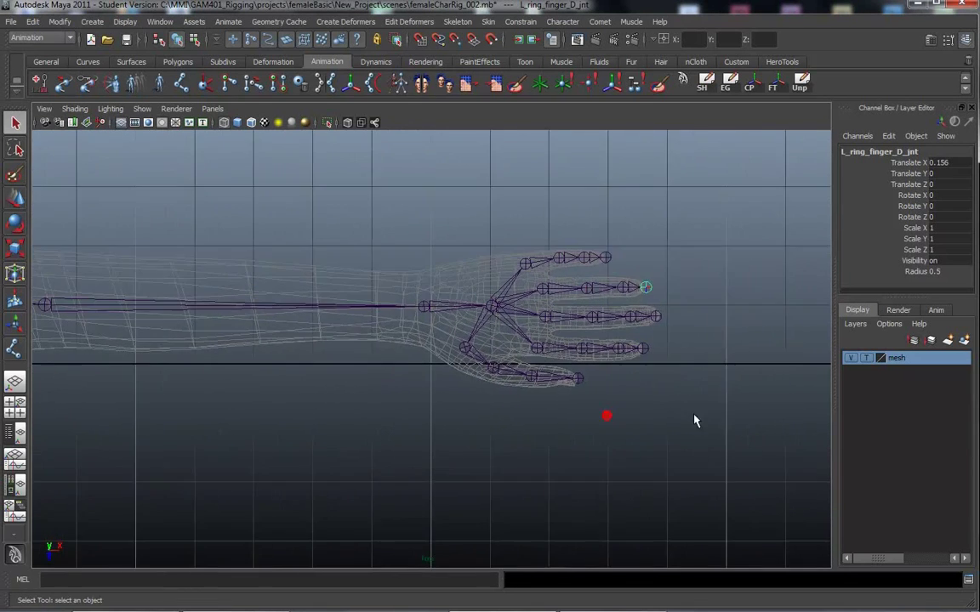
{"action": "middle_click_drag", "start_coordinate": [663, 395], "coordinate": [635, 411], "text": "alt"}
{"action": "right_click_drag", "start_coordinate": [637, 411], "coordinate": [774, 416], "text": "alt"}
{"action": "middle_click_drag", "start_coordinate": [655, 404], "coordinate": [676, 377], "text": "alt"}
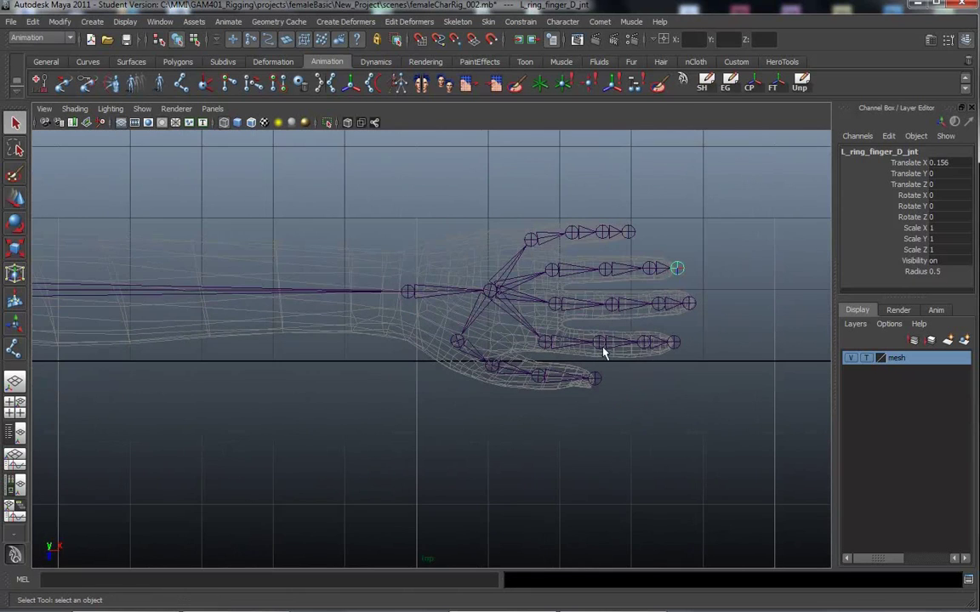
{"action": "middle_click_drag", "start_coordinate": [621, 401], "coordinate": [570, 415], "text": "alt"}
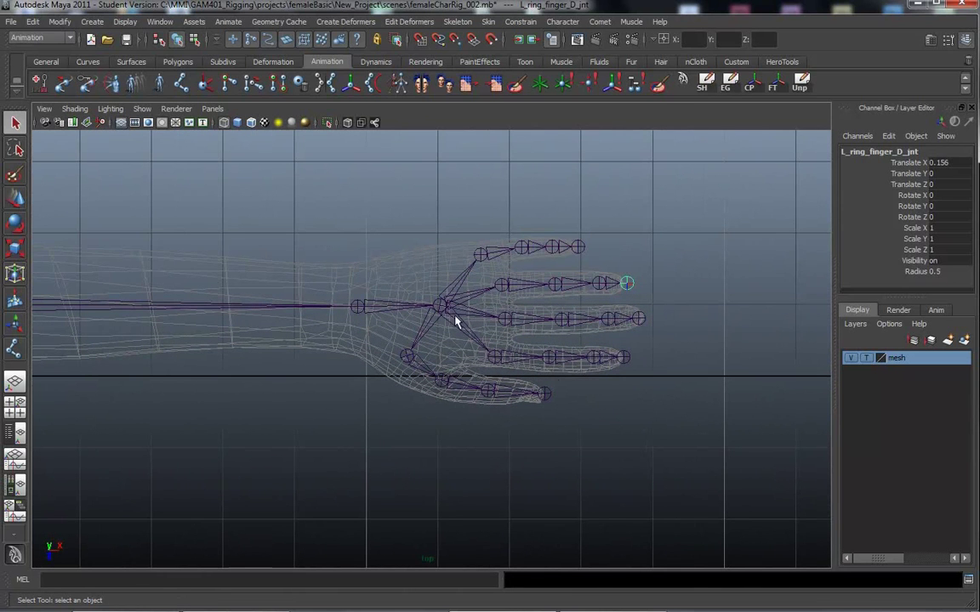
{"action": "middle_click_drag", "start_coordinate": [623, 419], "coordinate": [682, 430], "text": "alt"}
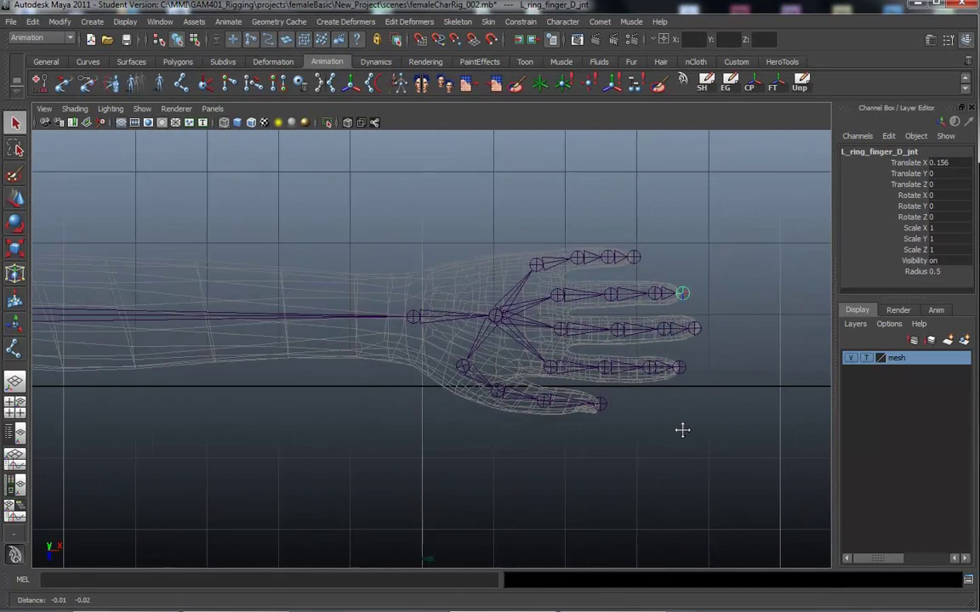
{"action": "right_click_drag", "start_coordinate": [682, 429], "coordinate": [177, 413], "text": "alt"}
{"action": "middle_click_drag", "start_coordinate": [177, 413], "coordinate": [258, 416], "text": "alt"}
{"action": "right_click_drag", "start_coordinate": [258, 416], "coordinate": [497, 421], "text": "alt"}
{"action": "middle_click_drag", "start_coordinate": [495, 414], "coordinate": [374, 394], "text": "alt"}
{"action": "right_click_drag", "start_coordinate": [374, 394], "coordinate": [667, 399], "text": "alt"}
{"action": "middle_click_drag", "start_coordinate": [667, 399], "coordinate": [587, 393], "text": "alt"}
{"action": "right_click_drag", "start_coordinate": [588, 392], "coordinate": [710, 398], "text": "alt"}
{"action": "middle_click_drag", "start_coordinate": [488, 370], "coordinate": [532, 383], "text": "alt"}
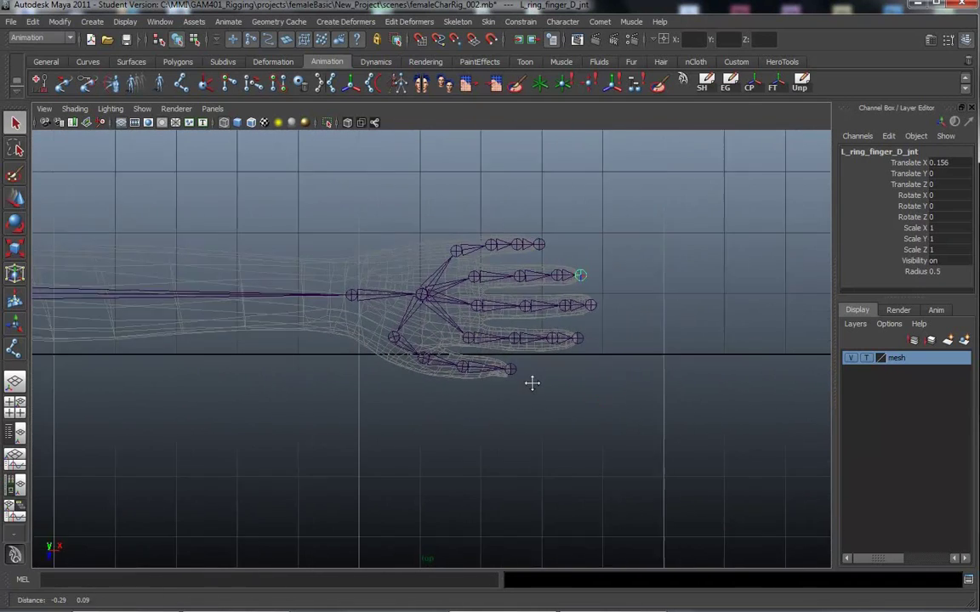
{"action": "right_click_drag", "start_coordinate": [537, 383], "coordinate": [616, 372], "text": "alt"}
{"action": "middle_click_drag", "start_coordinate": [535, 375], "coordinate": [559, 416], "text": "alt"}
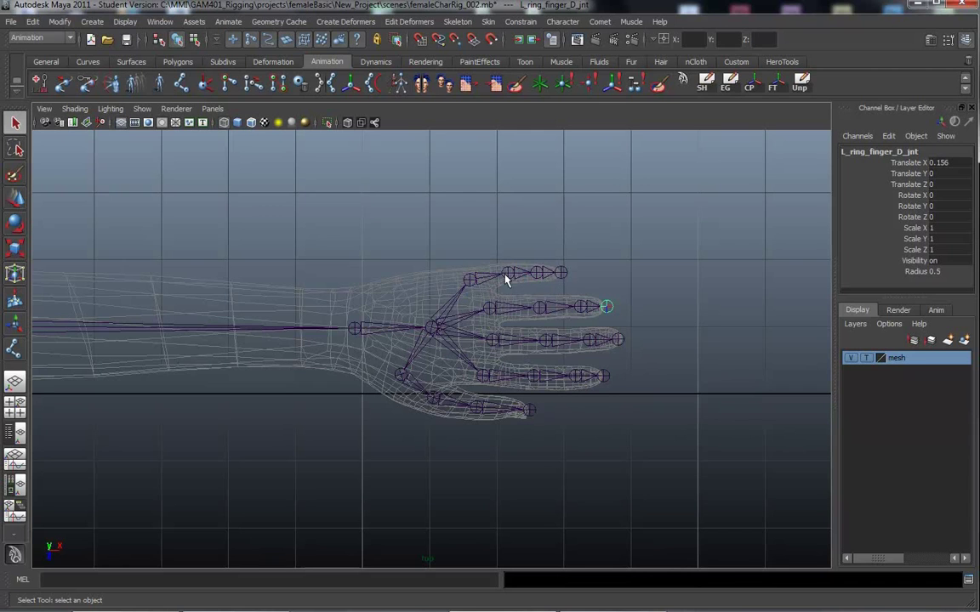
Draw a trial chain of five joints in a straight line beyond the hand with the Joint Tool, and delete the chain.
{"action": "right_click_drag", "start_coordinate": [506, 281], "coordinate": [630, 308], "text": "alt"}
{"action": "left_click", "coordinate": [15, 350]}
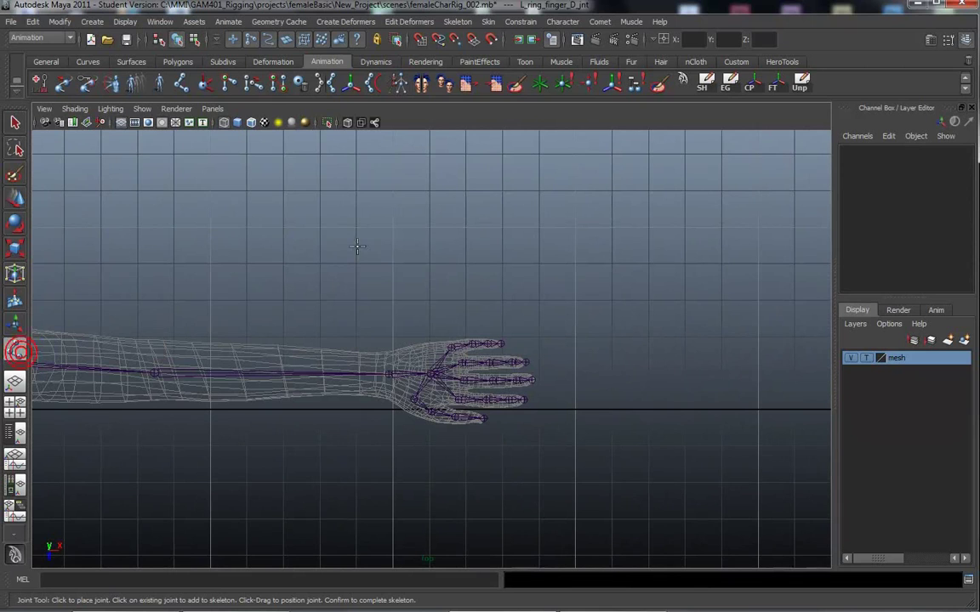
{"action": "left_click", "coordinate": [430, 264]}
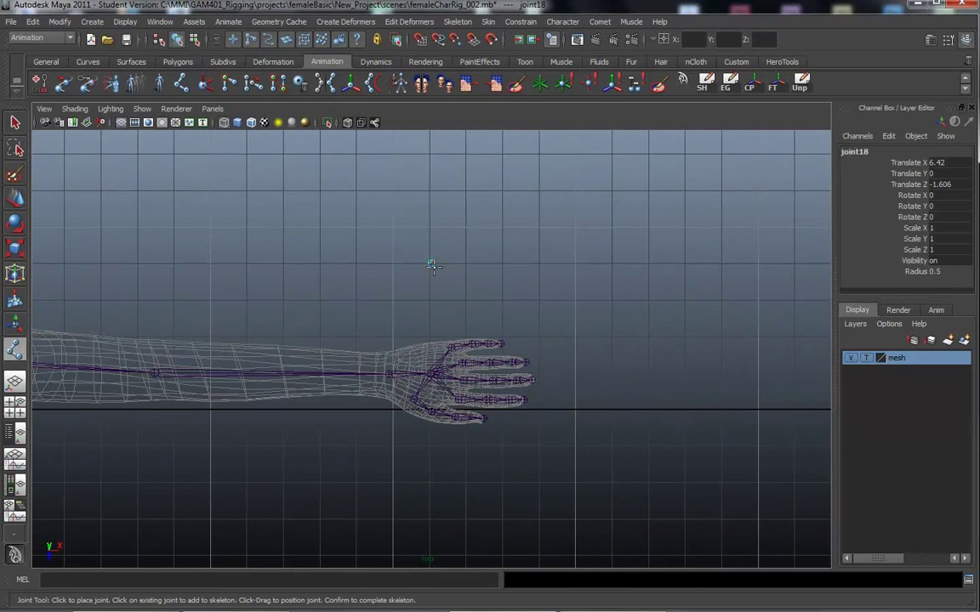
{"action": "left_click", "coordinate": [481, 264]}
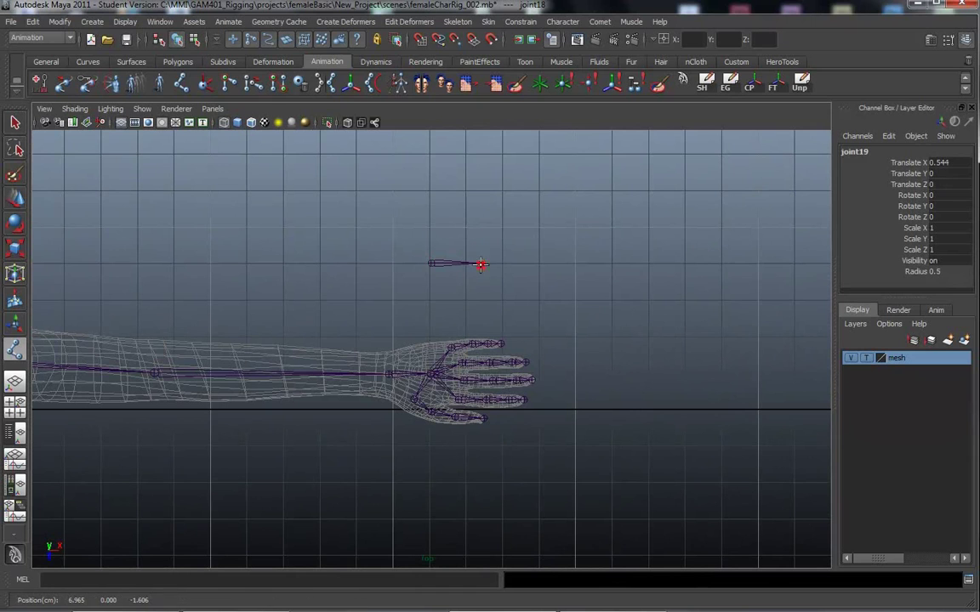
{"action": "left_click", "coordinate": [557, 264]}
{"action": "left_click", "coordinate": [592, 265]}
{"action": "left_click", "coordinate": [654, 264]}
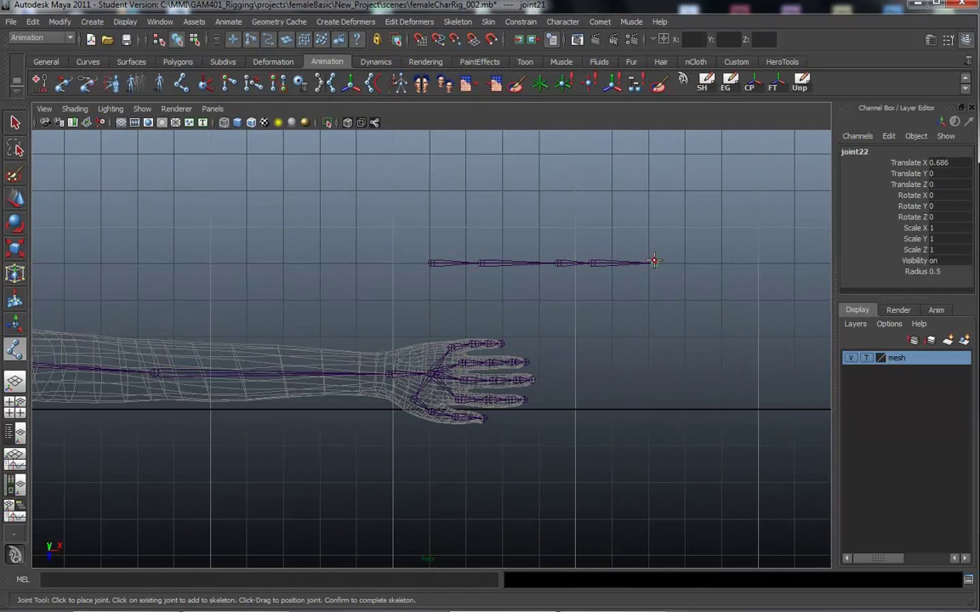
{"action": "left_click", "coordinate": [654, 350]}
{"action": "key", "text": "ctrl+z"}
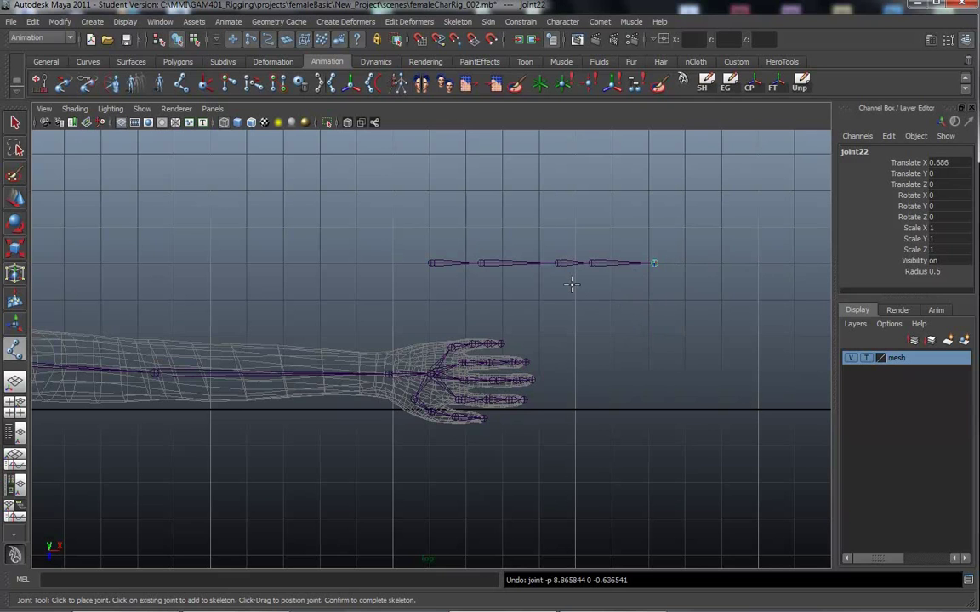
{"action": "key", "text": "Return"}
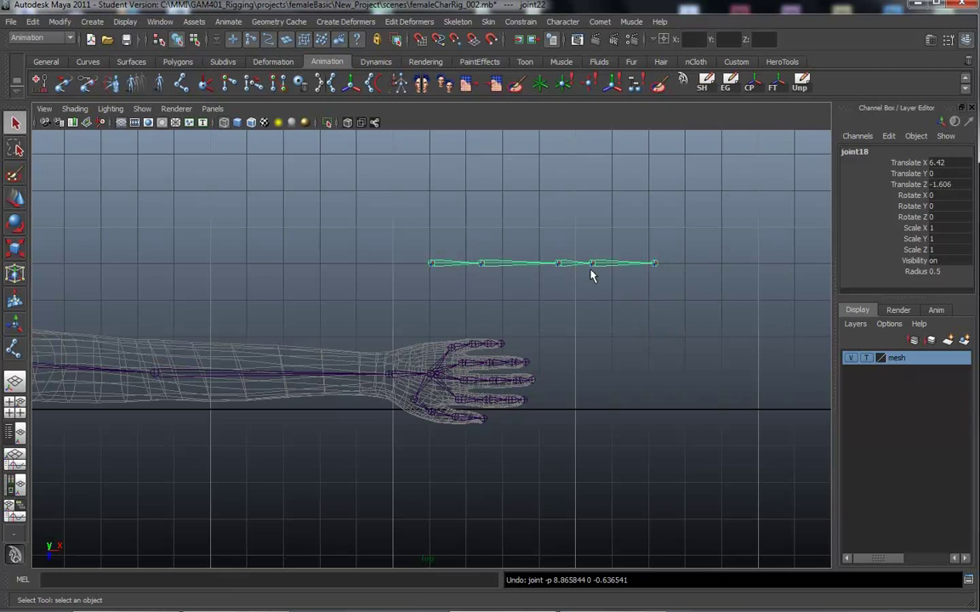
{"action": "key", "text": "Delete"}
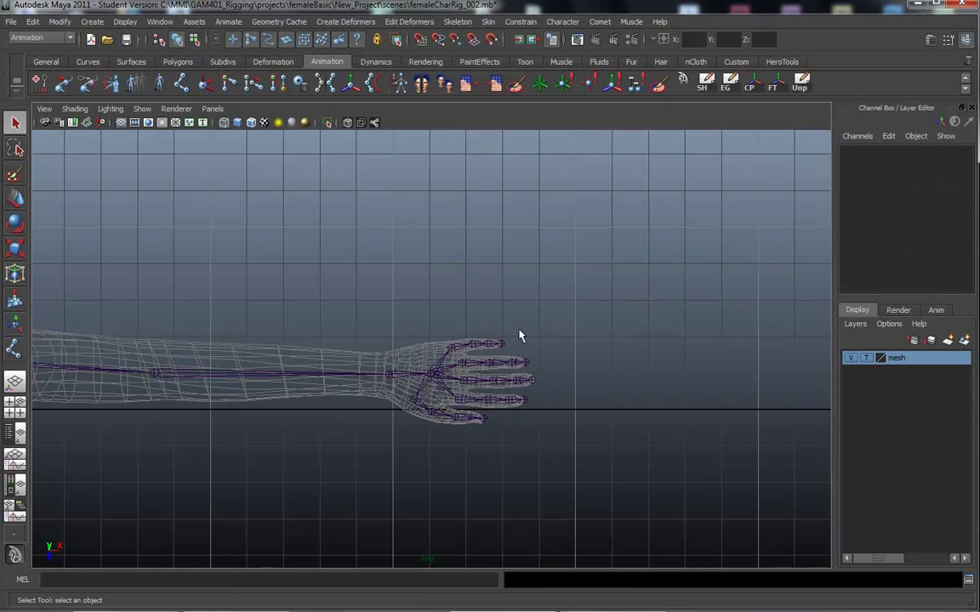
Inspect the finger joints up close and the alignment of the whole left arm chain within the mesh.
{"action": "middle_click_drag", "start_coordinate": [446, 339], "coordinate": [409, 299], "text": "alt"}
{"action": "right_click_drag", "start_coordinate": [408, 300], "coordinate": [884, 334], "text": "alt"}
{"action": "middle_click_drag", "start_coordinate": [350, 364], "coordinate": [441, 366], "text": "alt"}
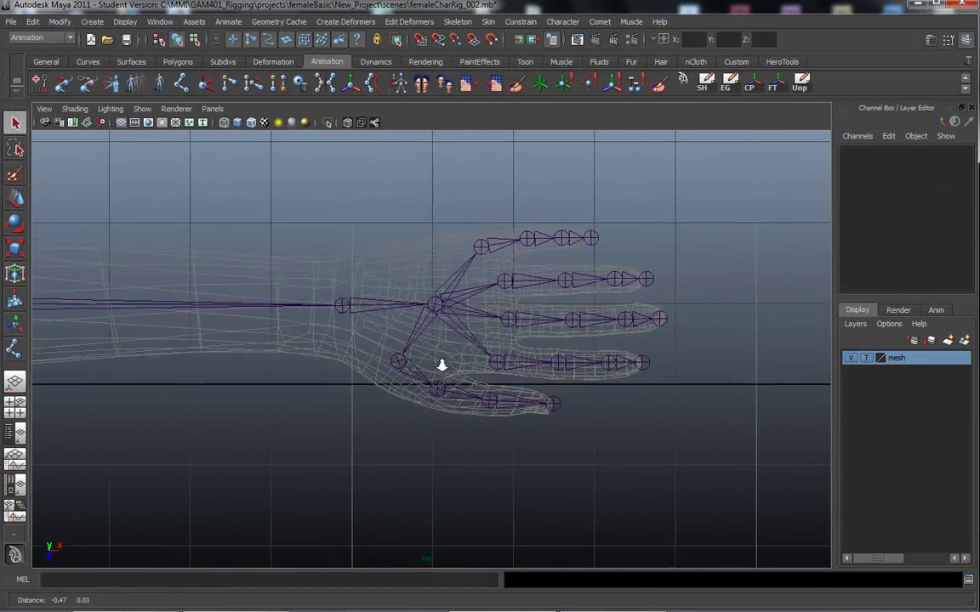
{"action": "right_click_drag", "start_coordinate": [442, 365], "coordinate": [574, 366], "text": "alt"}
{"action": "middle_click_drag", "start_coordinate": [519, 336], "coordinate": [442, 331], "text": "alt"}
{"action": "right_click_drag", "start_coordinate": [441, 331], "coordinate": [476, 349], "text": "alt"}
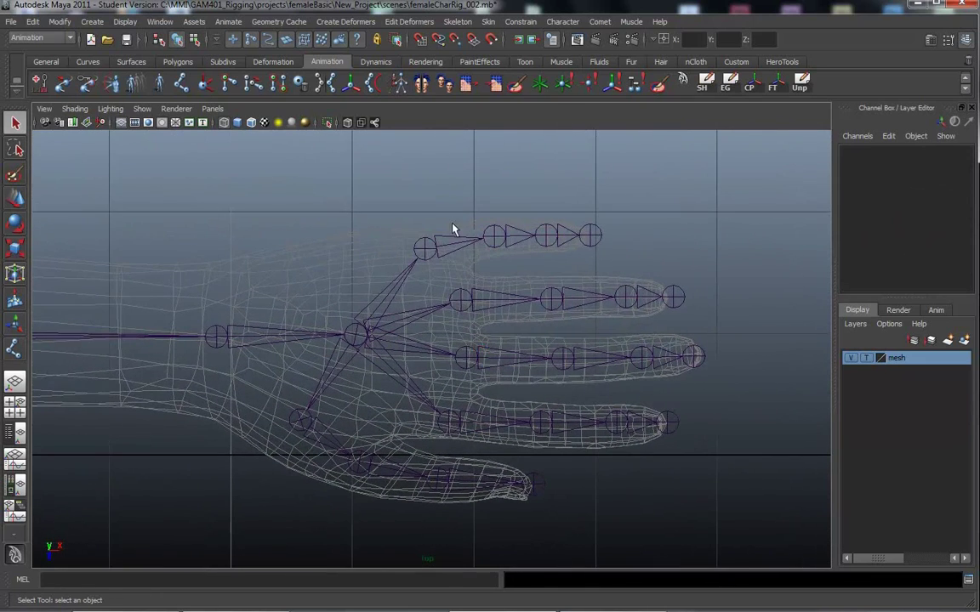
{"action": "middle_click_drag", "start_coordinate": [400, 353], "coordinate": [508, 306], "text": "alt"}
{"action": "right_click_drag", "start_coordinate": [507, 305], "coordinate": [469, 305], "text": "alt"}
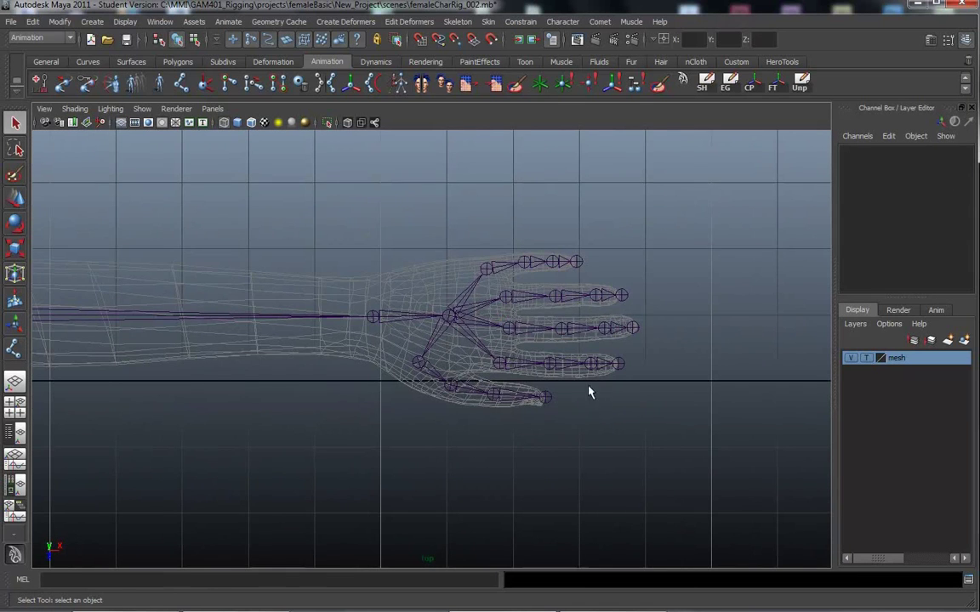
{"action": "right_click_drag", "start_coordinate": [588, 386], "coordinate": [520, 375], "text": "alt"}
{"action": "middle_click_drag", "start_coordinate": [289, 357], "coordinate": [475, 352], "text": "alt"}
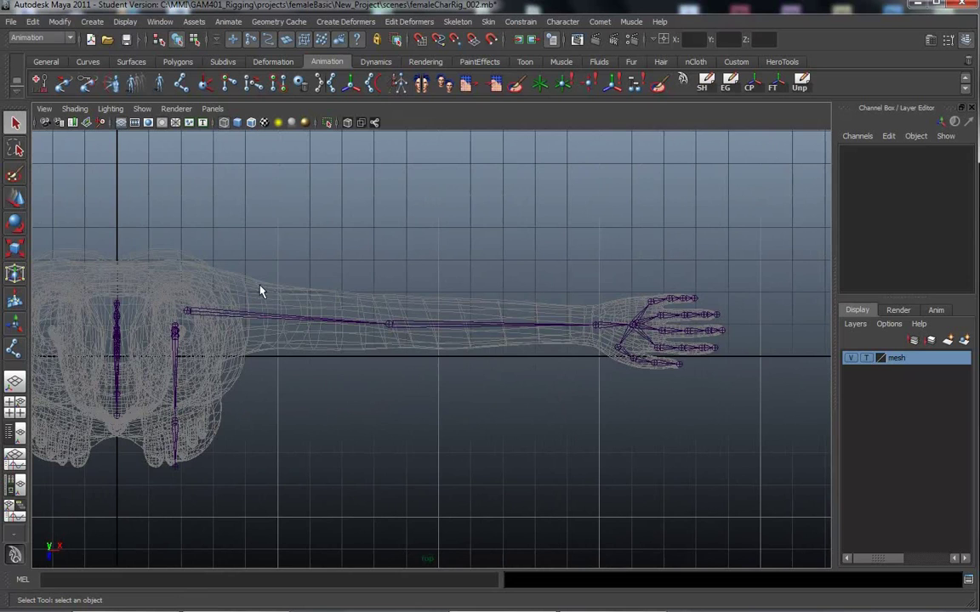
Move the left elbow joint to a Translate Z of about -0.156, and the left wrist joint to a Translate Z of about 0.177.
{"action": "right_click_drag", "start_coordinate": [383, 349], "coordinate": [442, 323], "text": "alt"}
{"action": "left_click", "coordinate": [456, 326]}
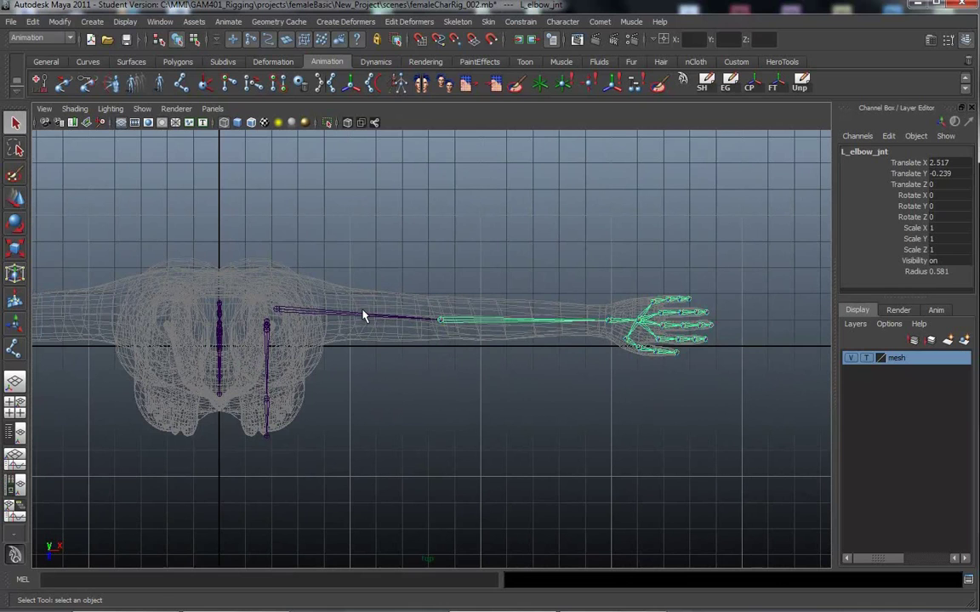
{"action": "left_click", "coordinate": [414, 318]}
{"action": "left_click", "coordinate": [467, 323]}
{"action": "key", "text": "w"}
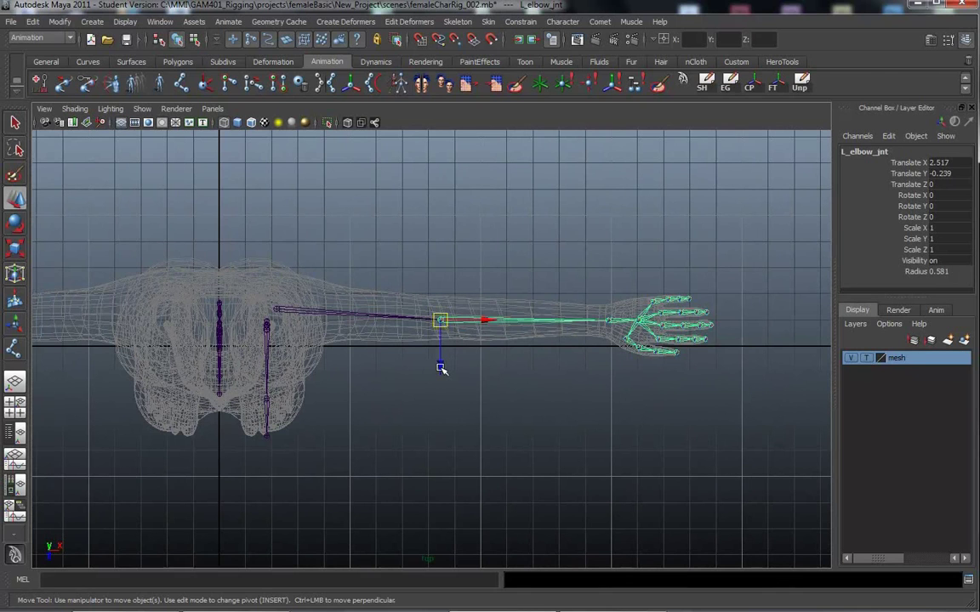
{"action": "left_click_drag", "start_coordinate": [440, 367], "coordinate": [442, 357]}
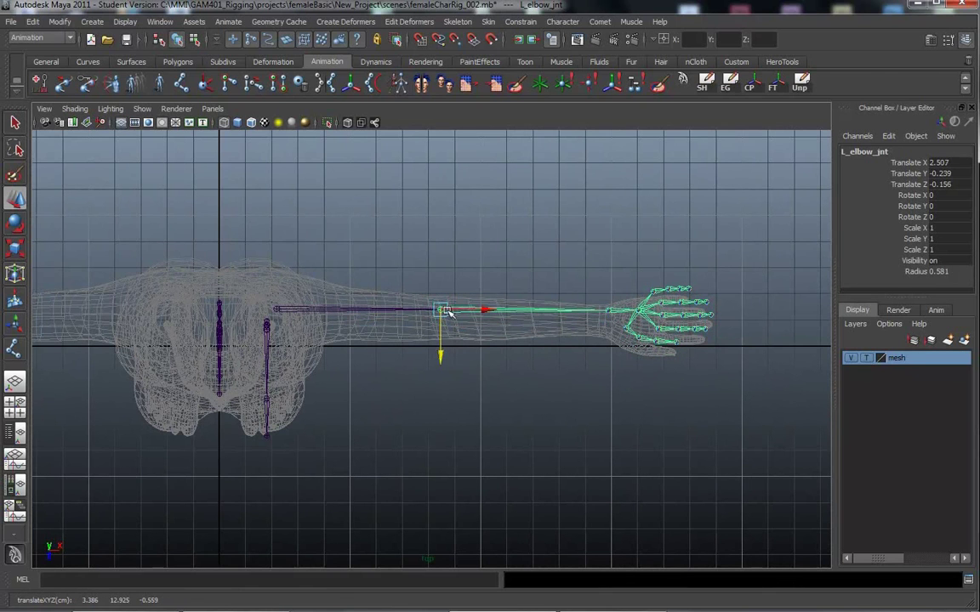
{"action": "left_click", "coordinate": [608, 321]}
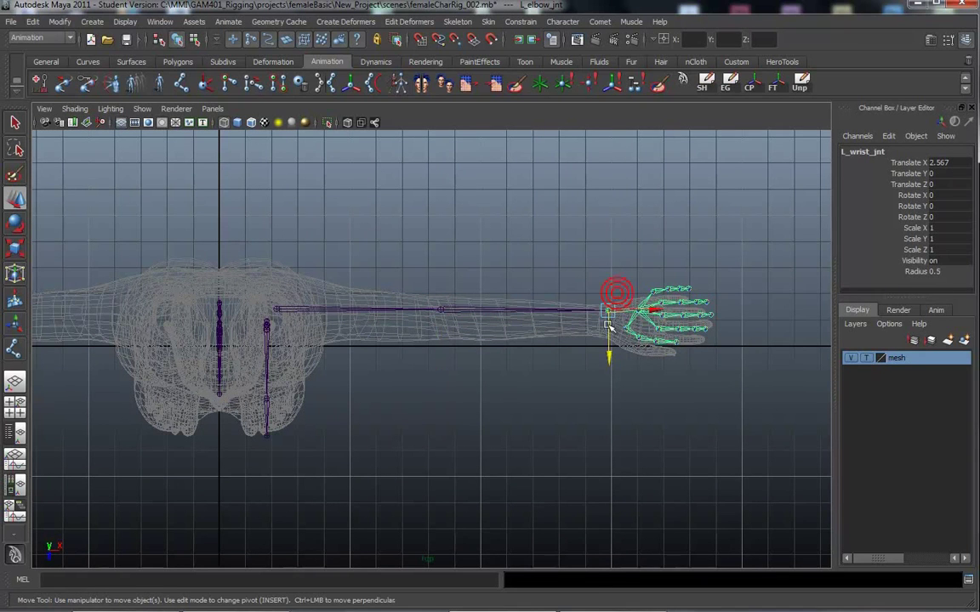
{"action": "left_click_drag", "start_coordinate": [610, 363], "coordinate": [608, 374]}
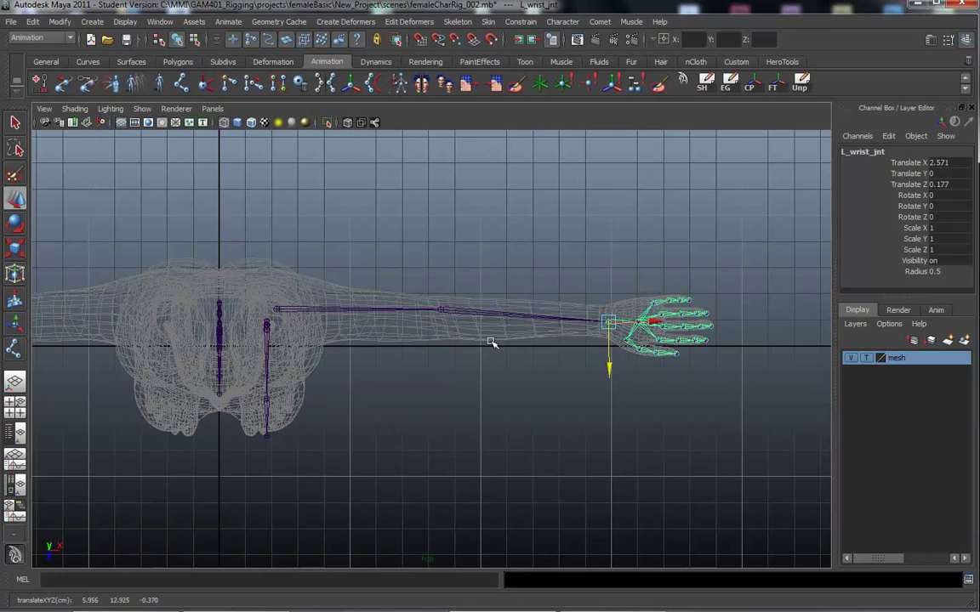
Slide the left elbow joint outward along the arm to a Translate X of about 2.576, and clear the selection.
{"action": "middle_click_drag", "start_coordinate": [404, 334], "coordinate": [405, 318], "text": "alt"}
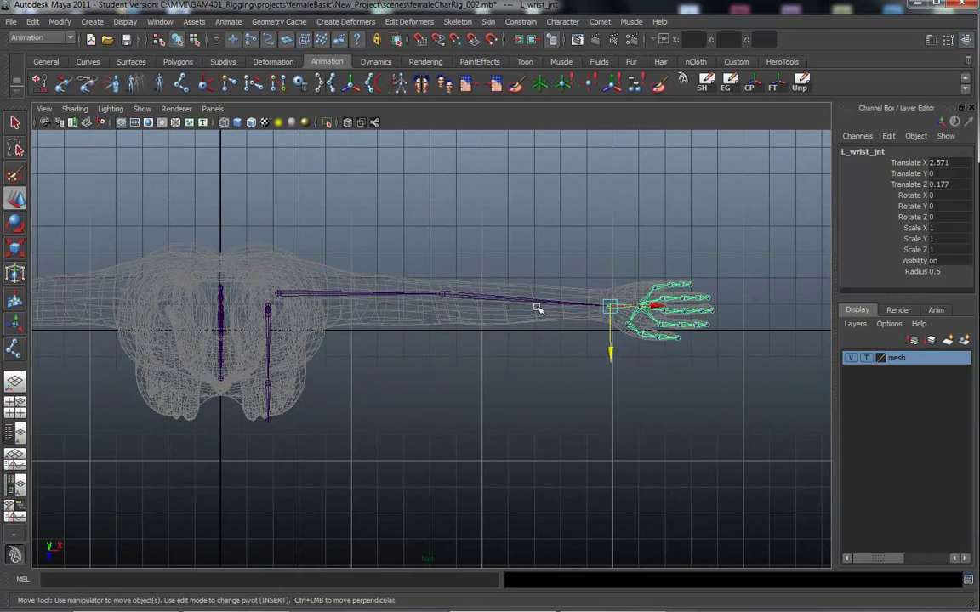
{"action": "middle_click_drag", "start_coordinate": [511, 376], "coordinate": [422, 389], "text": "alt"}
{"action": "right_click_drag", "start_coordinate": [422, 389], "coordinate": [829, 396], "text": "alt"}
{"action": "right_click_drag", "start_coordinate": [571, 370], "coordinate": [678, 372], "text": "alt"}
{"action": "mouse_move", "coordinate": [621, 397]}
{"action": "middle_mouse_down", "text": "alt"}
{"action": "mouse_move", "coordinate": [583, 400]}
{"action": "mouse_move", "coordinate": [639, 394]}
{"action": "middle_mouse_up", "text": "alt"}
{"action": "middle_click_drag", "start_coordinate": [462, 399], "coordinate": [501, 421], "text": "alt"}
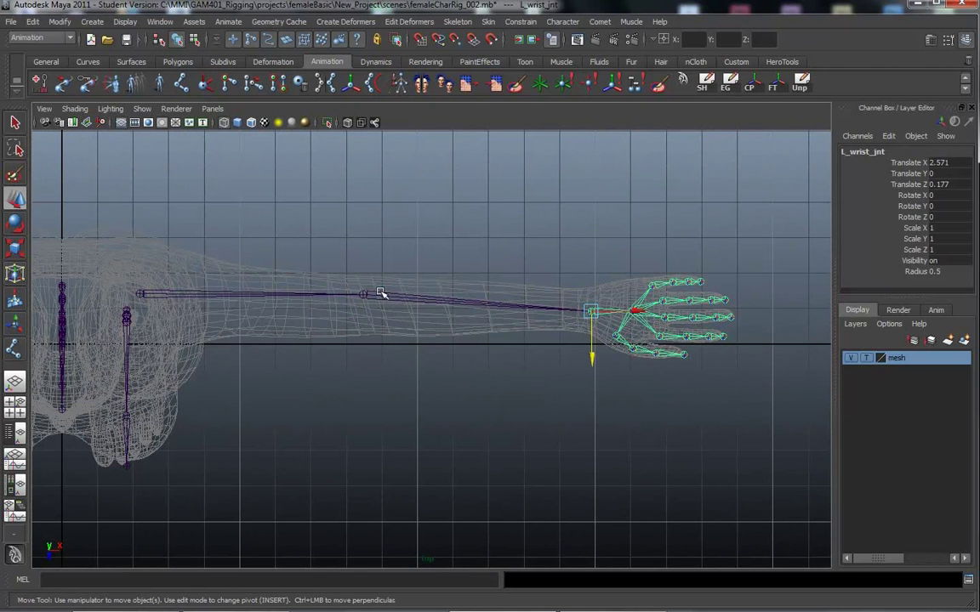
{"action": "left_click", "coordinate": [380, 293]}
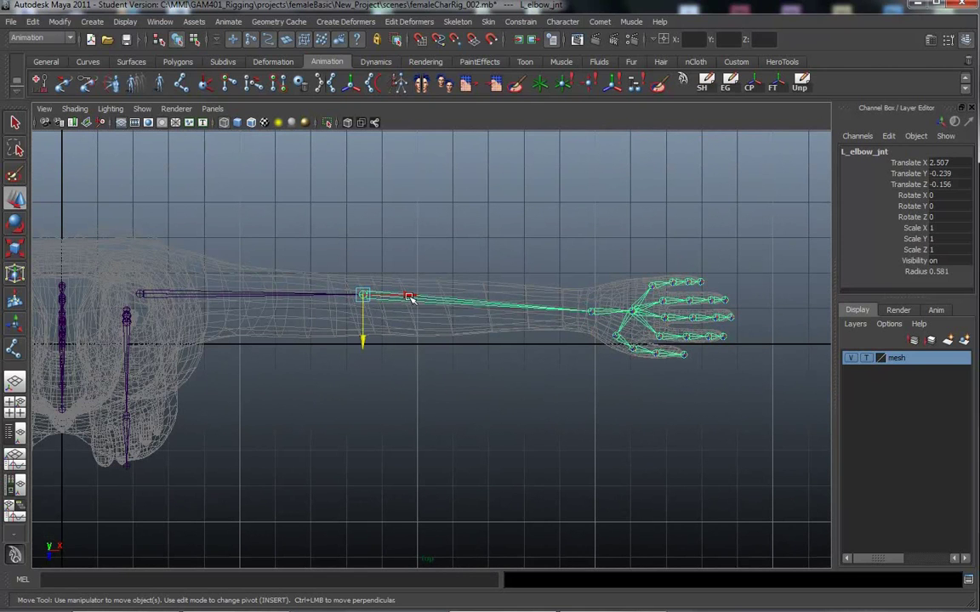
{"action": "left_click_drag", "start_coordinate": [411, 298], "coordinate": [417, 299]}
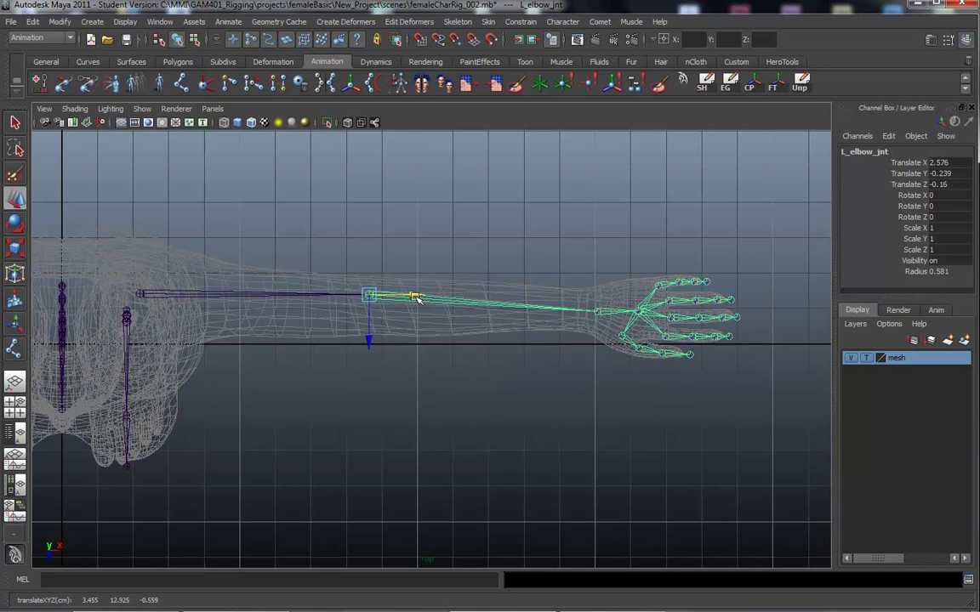
{"action": "middle_click_drag", "start_coordinate": [524, 368], "coordinate": [411, 371], "text": "alt"}
{"action": "left_click", "coordinate": [422, 378]}
{"action": "middle_click_drag", "start_coordinate": [450, 408], "coordinate": [420, 400], "text": "alt"}
{"action": "right_click_drag", "start_coordinate": [421, 400], "coordinate": [672, 412], "text": "alt"}
{"action": "right_click_drag", "start_coordinate": [510, 444], "coordinate": [334, 343], "text": "alt"}
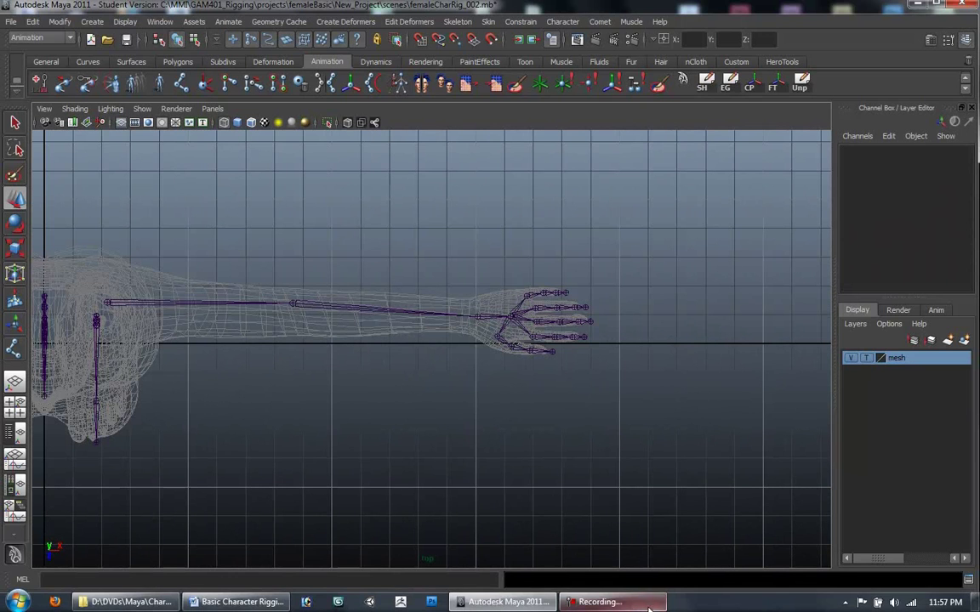
{"action": "left_click", "coordinate": [753, 495]}
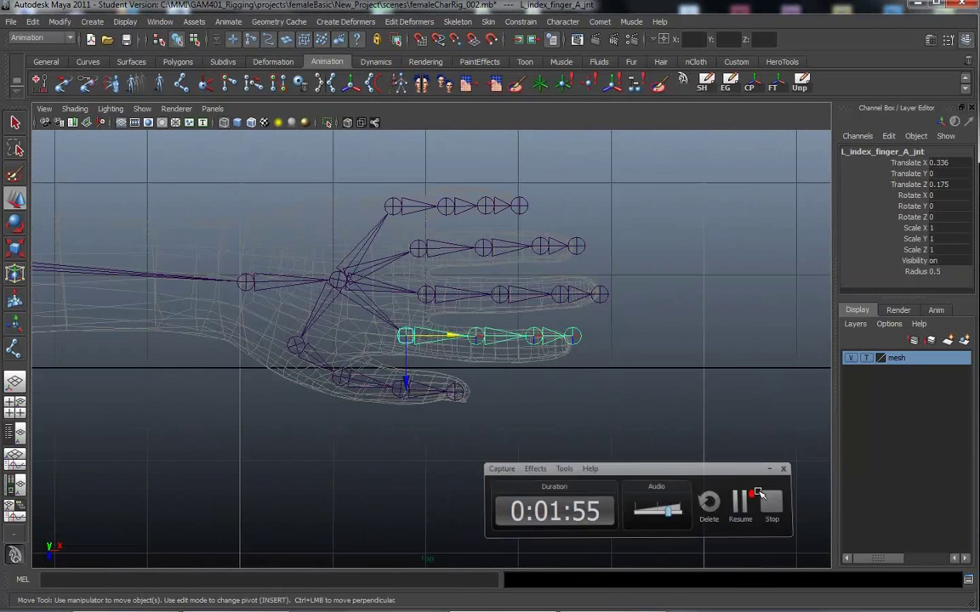
Move the left middle finger's tip joint outward past the fingertip, to a Translate X of about 0.205.
{"action": "middle_click_drag", "start_coordinate": [568, 425], "coordinate": [573, 462], "text": "alt"}
{"action": "right_click_drag", "start_coordinate": [573, 462], "coordinate": [655, 442], "text": "alt"}
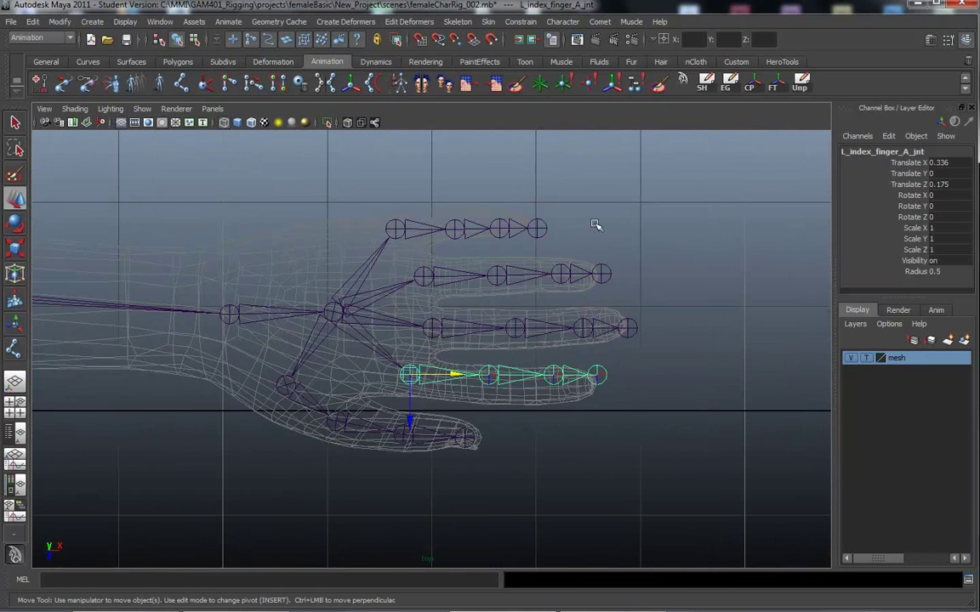
{"action": "middle_click_drag", "start_coordinate": [511, 433], "coordinate": [517, 391], "text": "alt"}
{"action": "middle_click_drag", "start_coordinate": [606, 420], "coordinate": [601, 447], "text": "alt"}
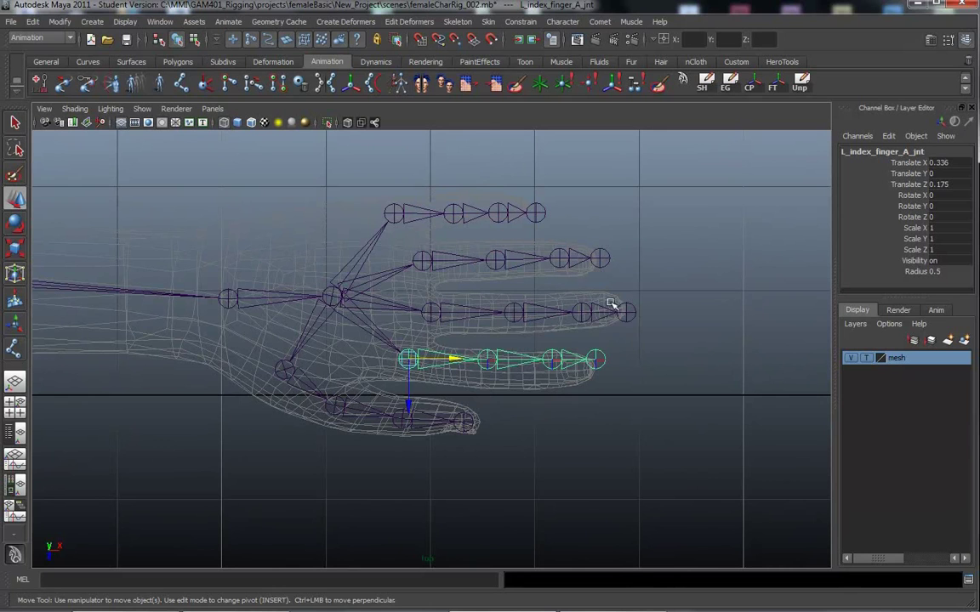
{"action": "middle_click_drag", "start_coordinate": [627, 387], "coordinate": [569, 418], "text": "alt"}
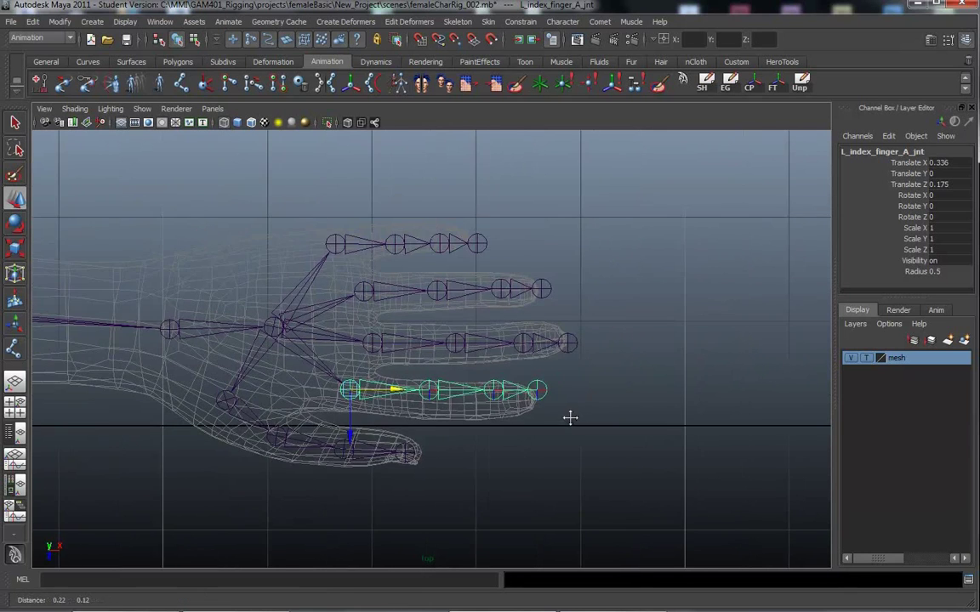
{"action": "right_click_drag", "start_coordinate": [569, 417], "coordinate": [880, 457], "text": "alt"}
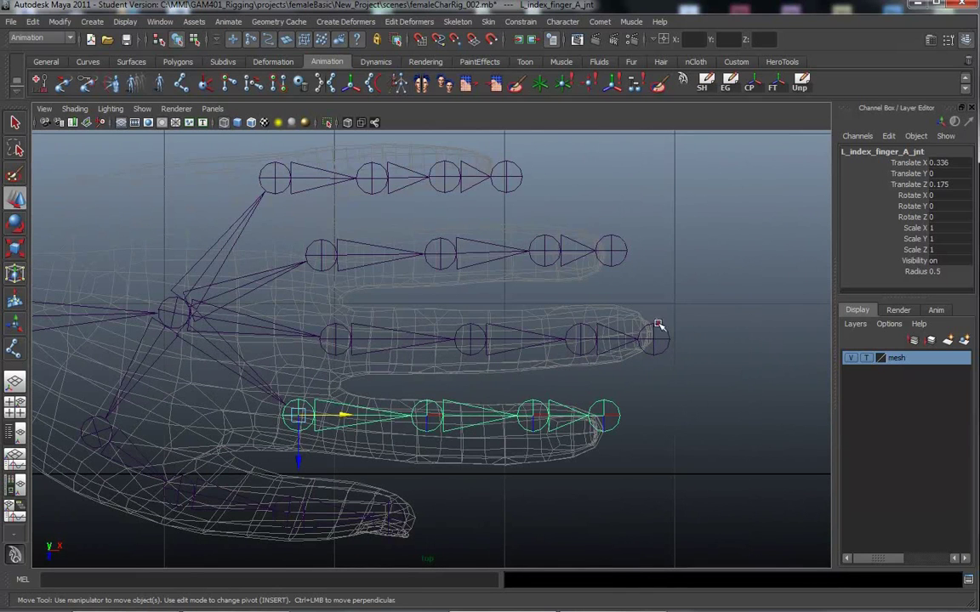
{"action": "left_click", "coordinate": [656, 334]}
{"action": "left_click_drag", "start_coordinate": [700, 339], "coordinate": [715, 340]}
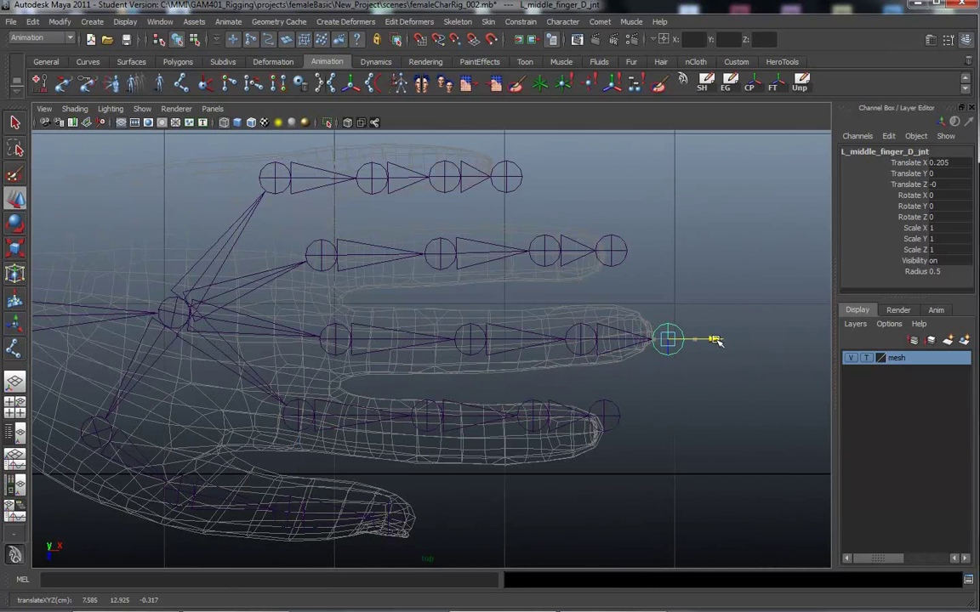
{"action": "middle_click_drag", "start_coordinate": [651, 348], "coordinate": [642, 278], "text": "alt"}
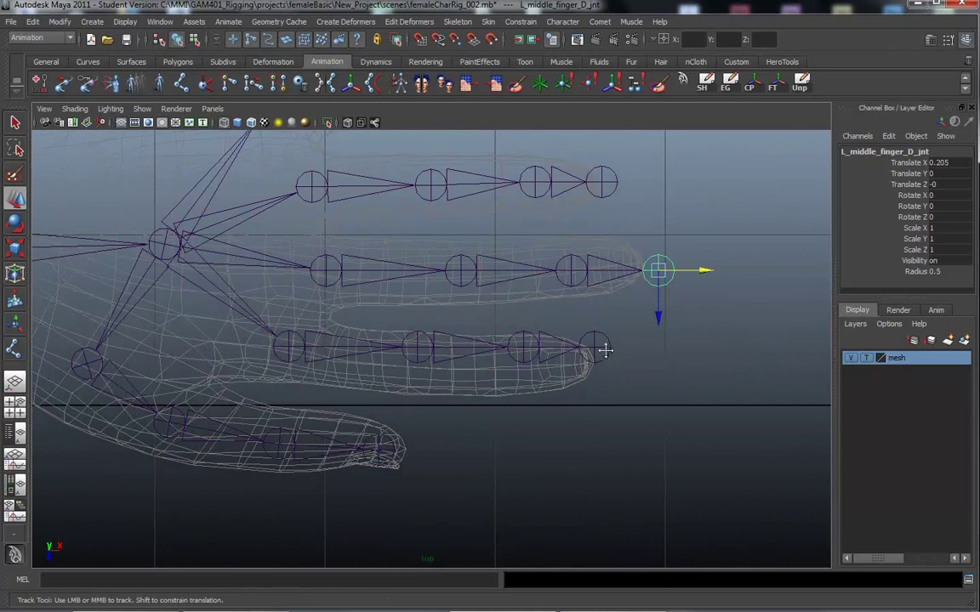
{"action": "middle_click_drag", "start_coordinate": [604, 349], "coordinate": [617, 297], "text": "alt"}
{"action": "middle_click_drag", "start_coordinate": [533, 356], "coordinate": [617, 366], "text": "alt"}
{"action": "right_click_drag", "start_coordinate": [617, 368], "coordinate": [490, 340], "text": "alt"}
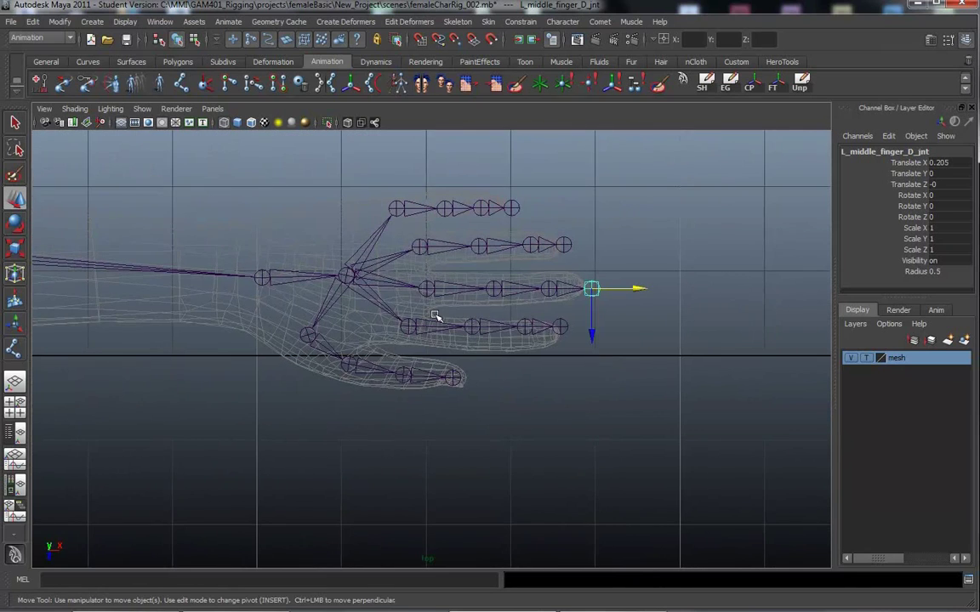
Rotate the left index finger's base joint to a Rotate Y of about -6.238 and freeze its transformations.
{"action": "middle_click_drag", "start_coordinate": [508, 364], "coordinate": [566, 377], "text": "alt"}
{"action": "right_click_drag", "start_coordinate": [553, 374], "coordinate": [626, 386], "text": "alt"}
{"action": "middle_click_drag", "start_coordinate": [628, 377], "coordinate": [624, 400], "text": "alt"}
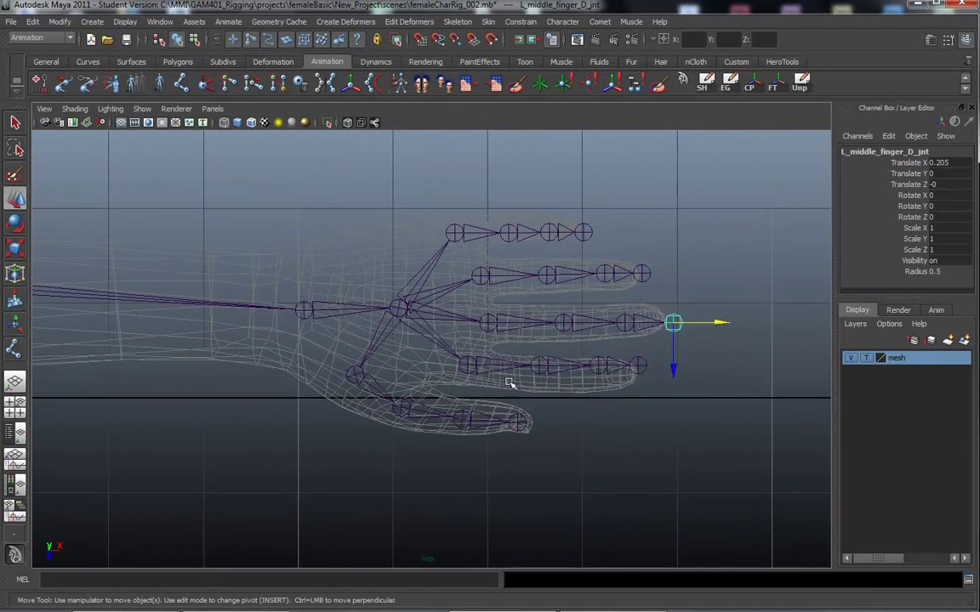
{"action": "left_click", "coordinate": [518, 379]}
{"action": "middle_click_drag", "start_coordinate": [518, 378], "coordinate": [563, 353], "text": "alt"}
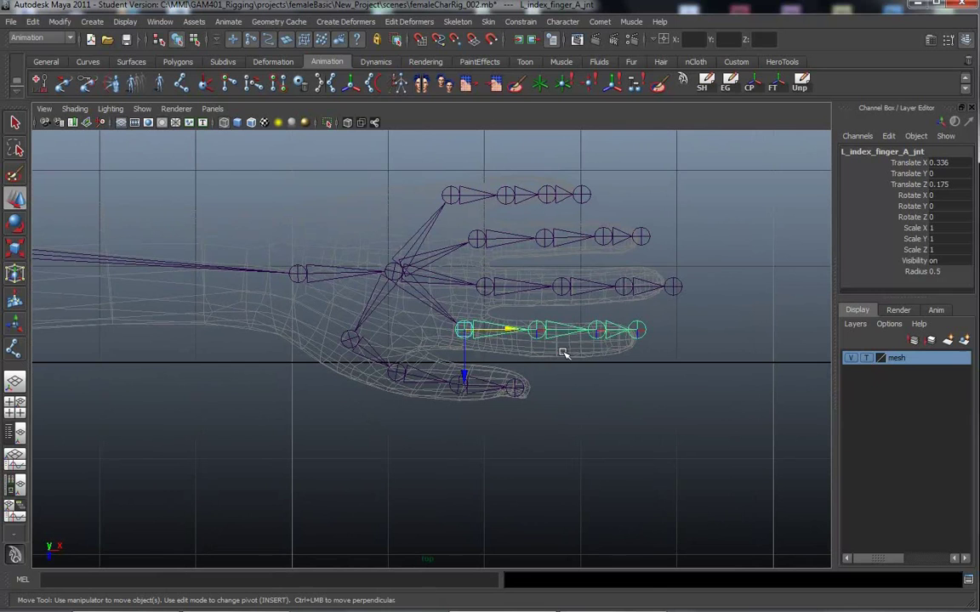
{"action": "key", "text": "e"}
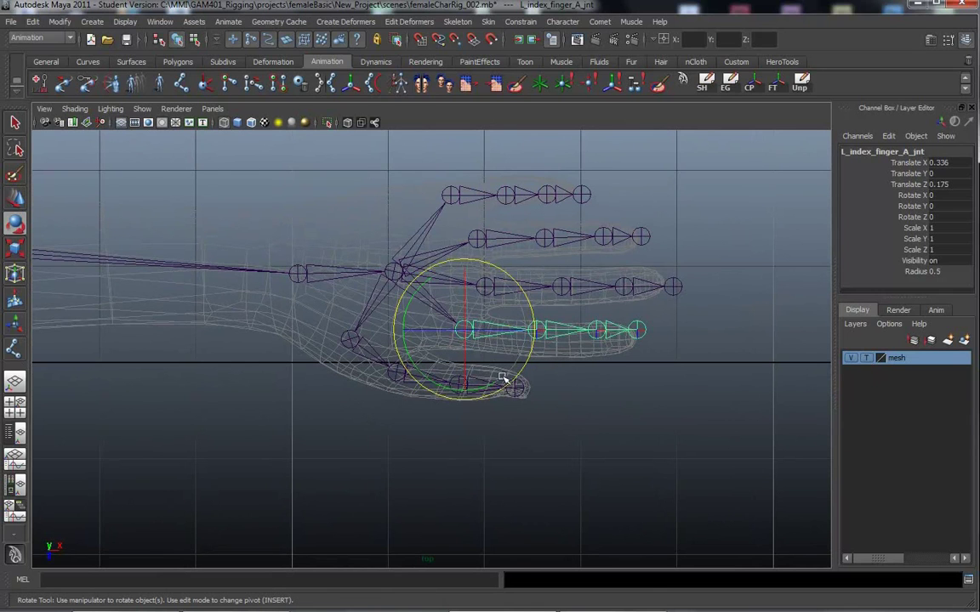
{"action": "left_click_drag", "start_coordinate": [425, 377], "coordinate": [416, 374]}
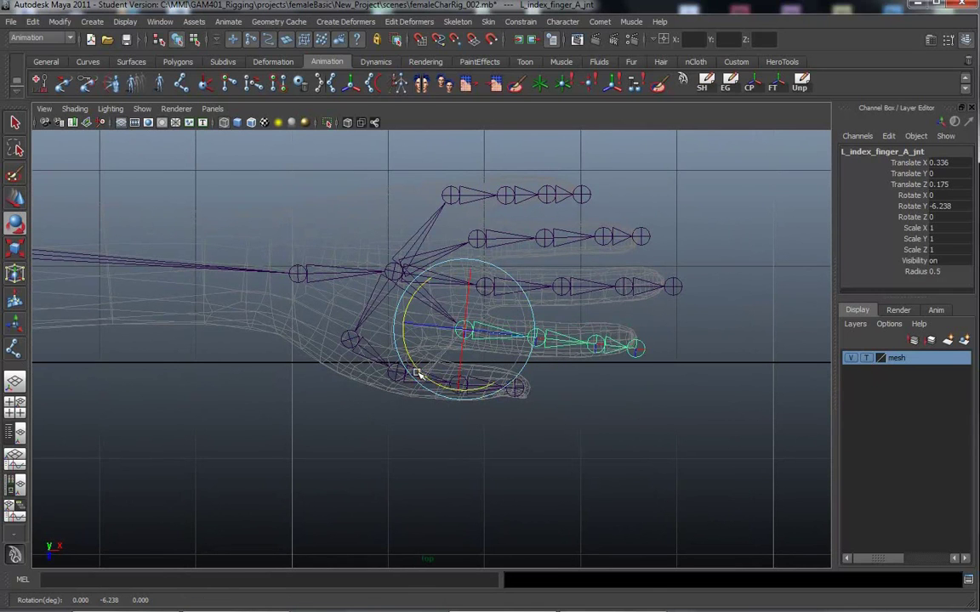
{"action": "middle_click_drag", "start_coordinate": [635, 379], "coordinate": [586, 436], "text": "alt"}
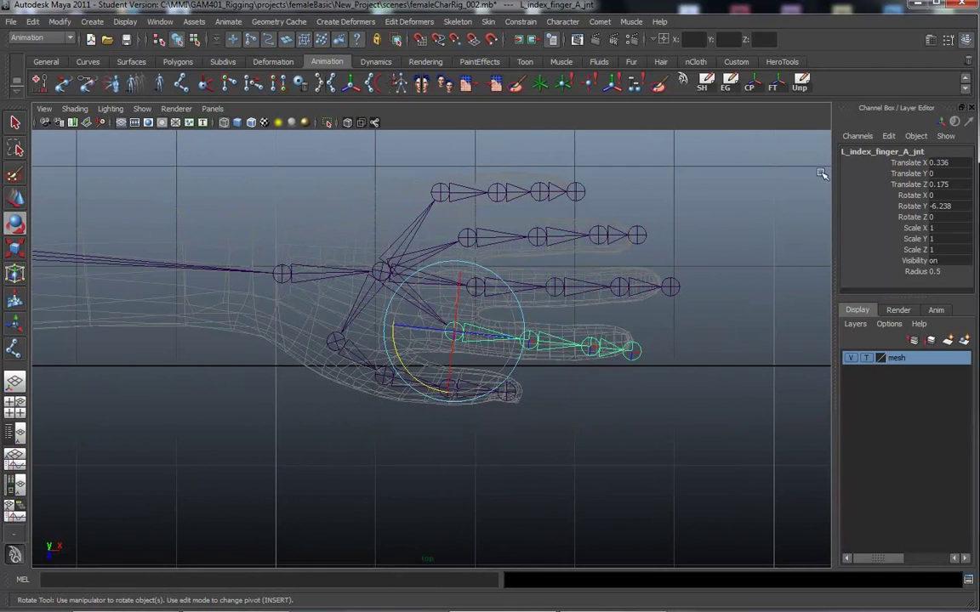
{"action": "left_click", "coordinate": [775, 86]}
{"action": "left_click_drag", "start_coordinate": [924, 230], "coordinate": [923, 196]}
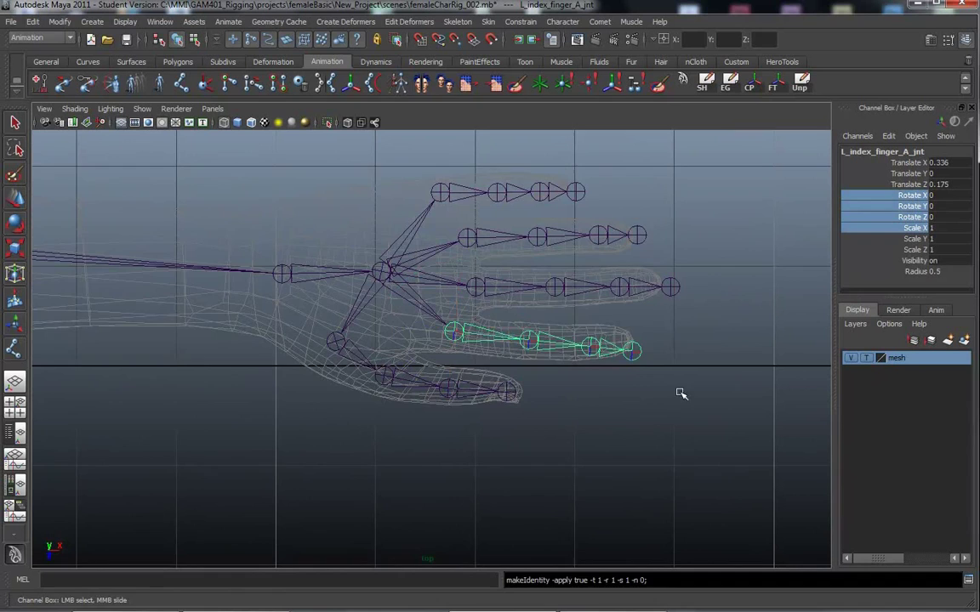
Rotate the left pinky finger's base joint to a Rotate Y of about 3.144 and freeze its transformations.
{"action": "middle_click_drag", "start_coordinate": [681, 393], "coordinate": [680, 422], "text": "alt"}
{"action": "left_click_drag", "start_coordinate": [428, 188], "coordinate": [473, 227]}
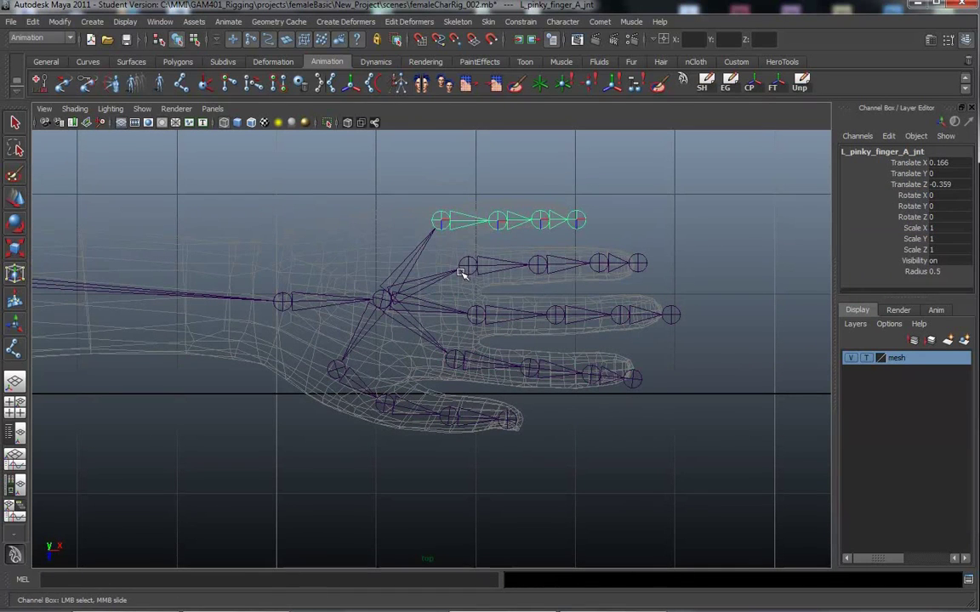
{"action": "key", "text": "e"}
{"action": "left_click_drag", "start_coordinate": [480, 287], "coordinate": [478, 271]}
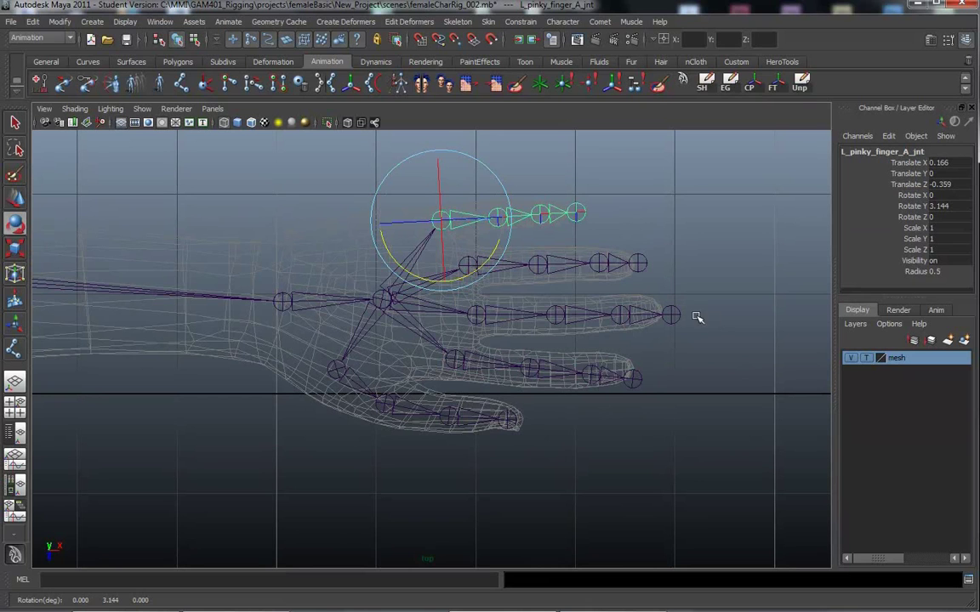
{"action": "left_click", "coordinate": [775, 85]}
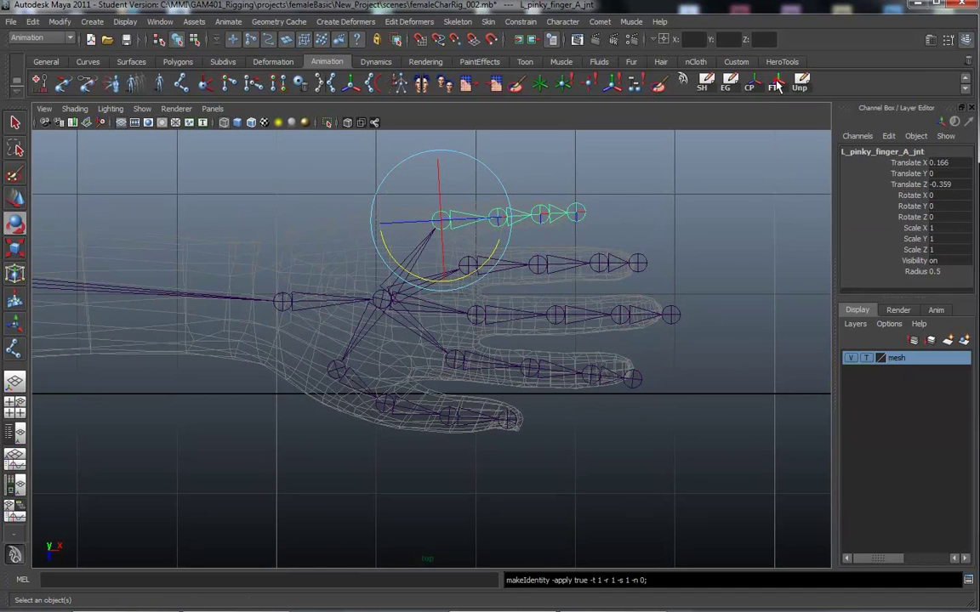
Check the rotation values of the left pinky finger's joints one after another, starting from the tip.
{"action": "middle_click_drag", "start_coordinate": [611, 260], "coordinate": [615, 278], "text": "alt"}
{"action": "right_click_drag", "start_coordinate": [615, 277], "coordinate": [717, 281], "text": "alt"}
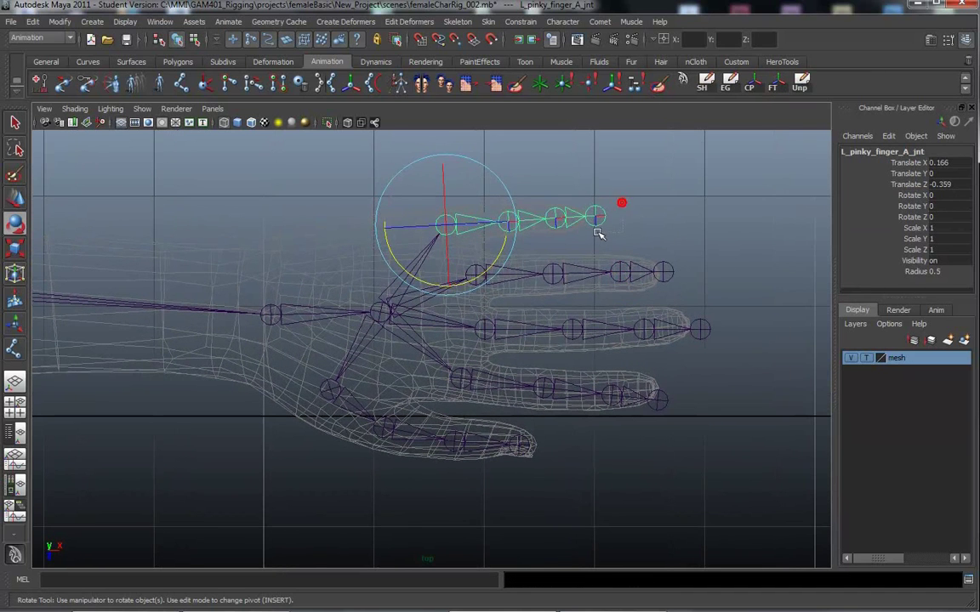
{"action": "left_click", "coordinate": [592, 227]}
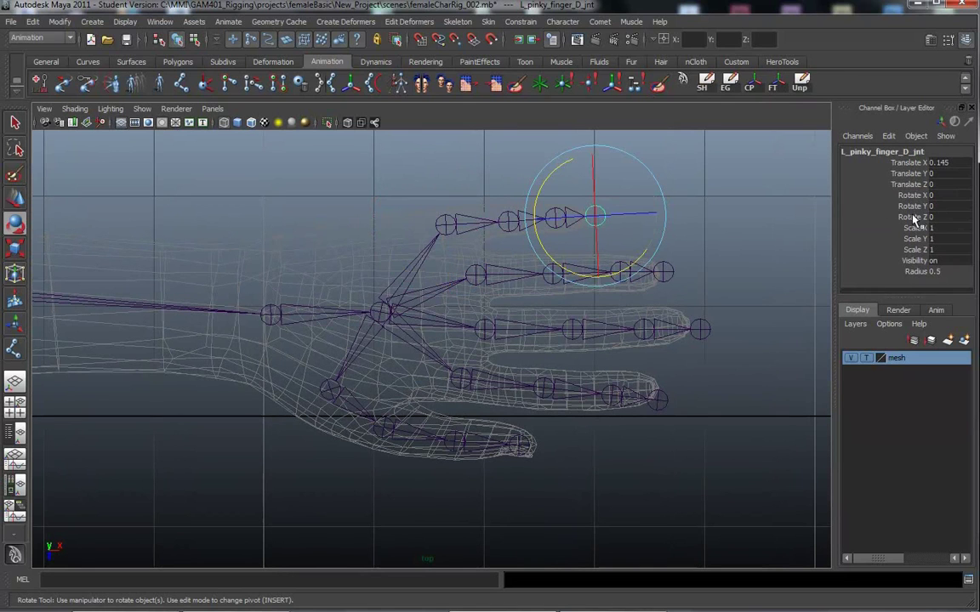
{"action": "left_click_drag", "start_coordinate": [914, 220], "coordinate": [915, 195]}
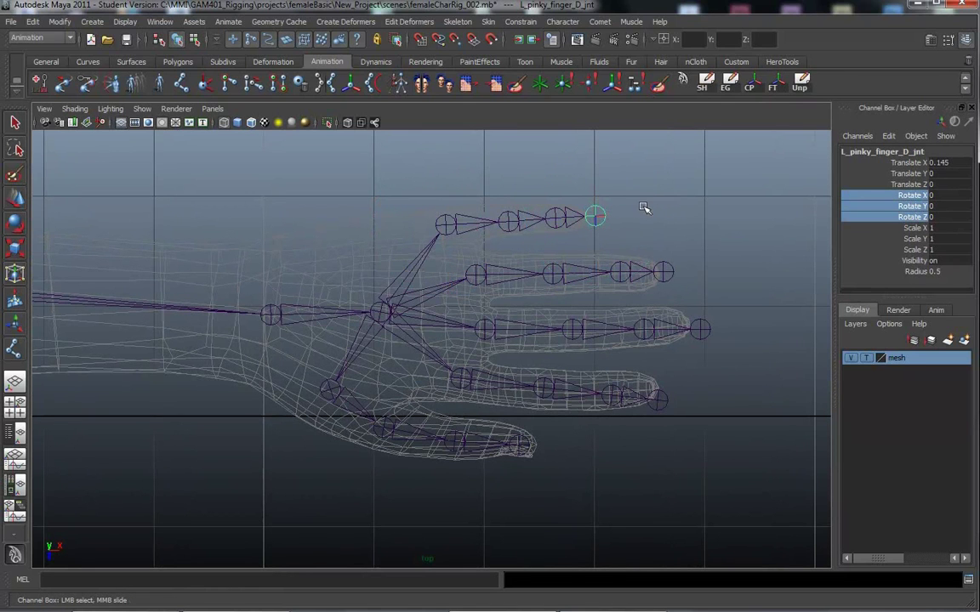
{"action": "key", "text": "Up"}
{"action": "key", "text": "Up"}
{"action": "key", "text": "Up"}
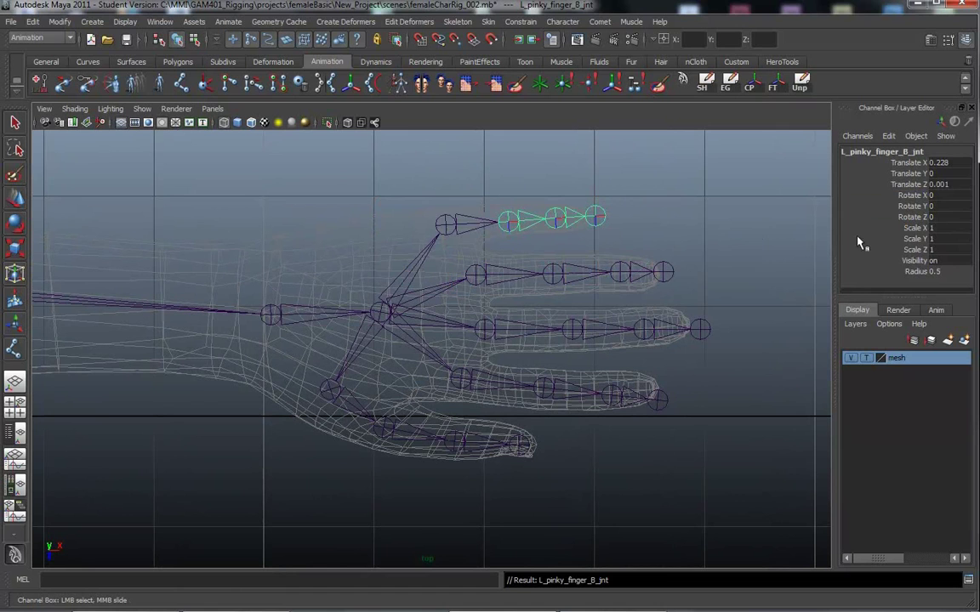
Check the rotation values of the left ring and middle finger joints from tip up to the palm, and clear the selection.
{"action": "left_click", "coordinate": [662, 272]}
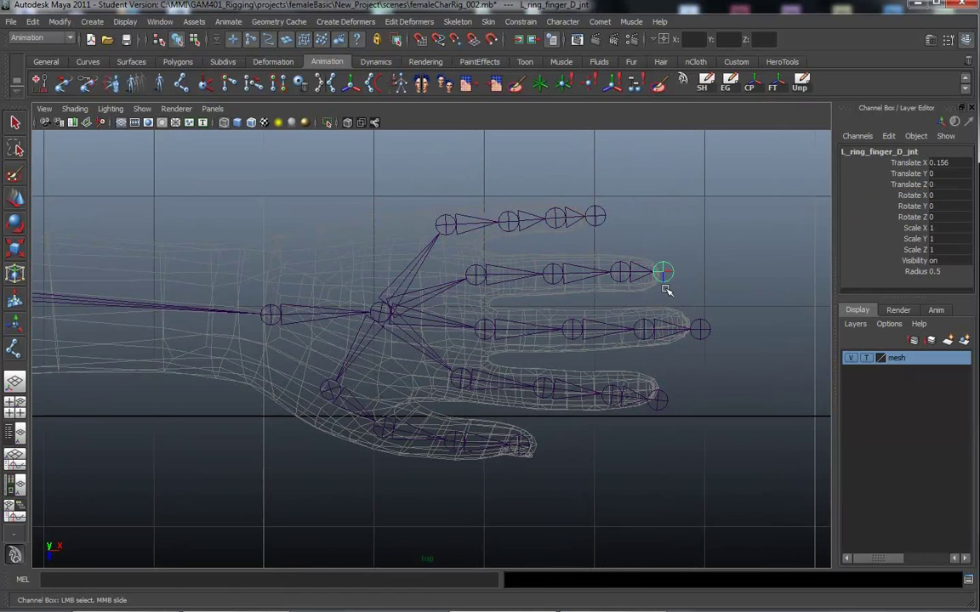
{"action": "key", "text": "Up"}
{"action": "key", "text": "Up"}
{"action": "key", "text": "Up"}
{"action": "key", "text": "Up"}
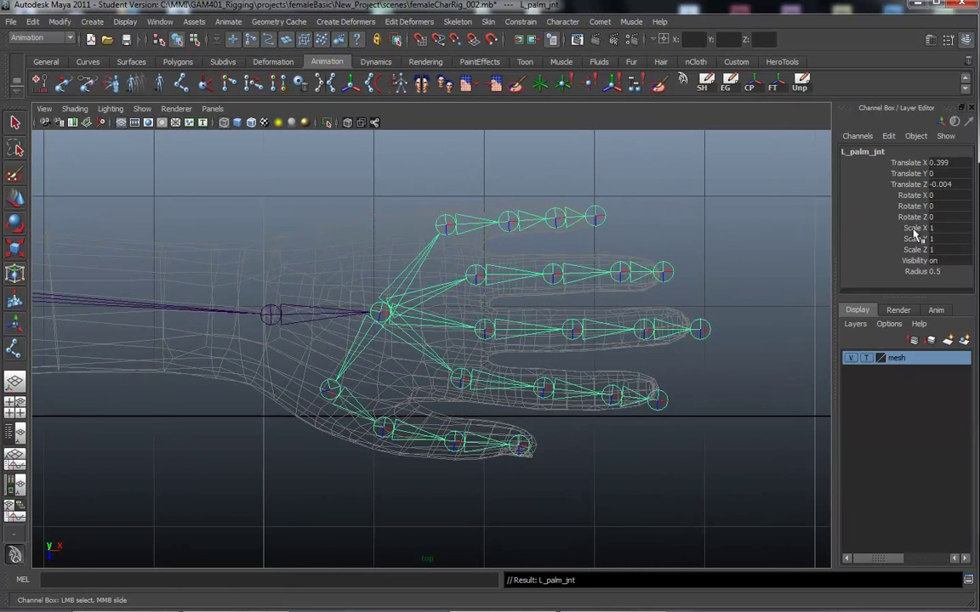
{"action": "left_click_drag", "start_coordinate": [750, 313], "coordinate": [698, 355]}
{"action": "key", "text": "Up"}
{"action": "key", "text": "Up"}
{"action": "key", "text": "Up"}
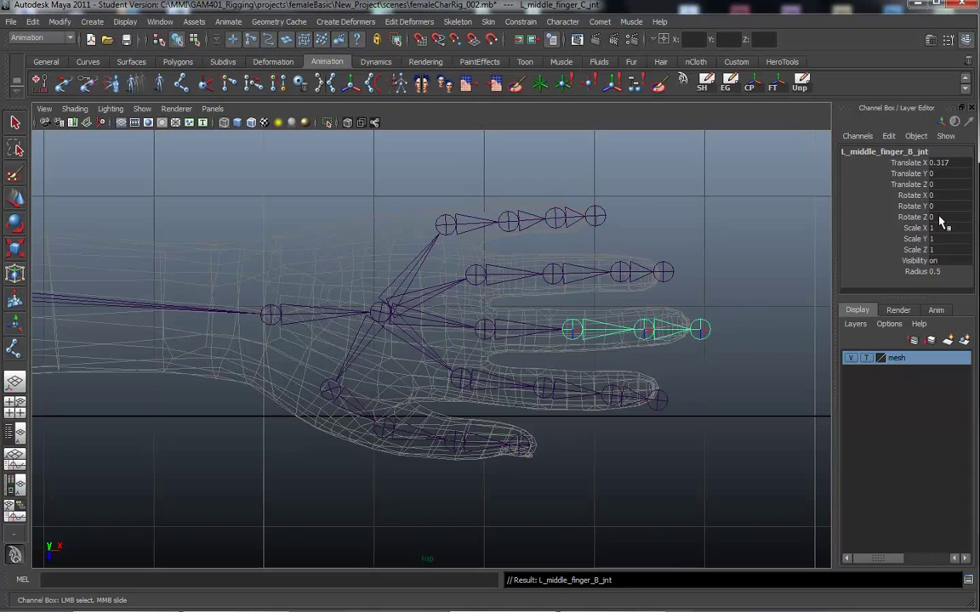
{"action": "key", "text": "Up"}
{"action": "left_click", "coordinate": [663, 437]}
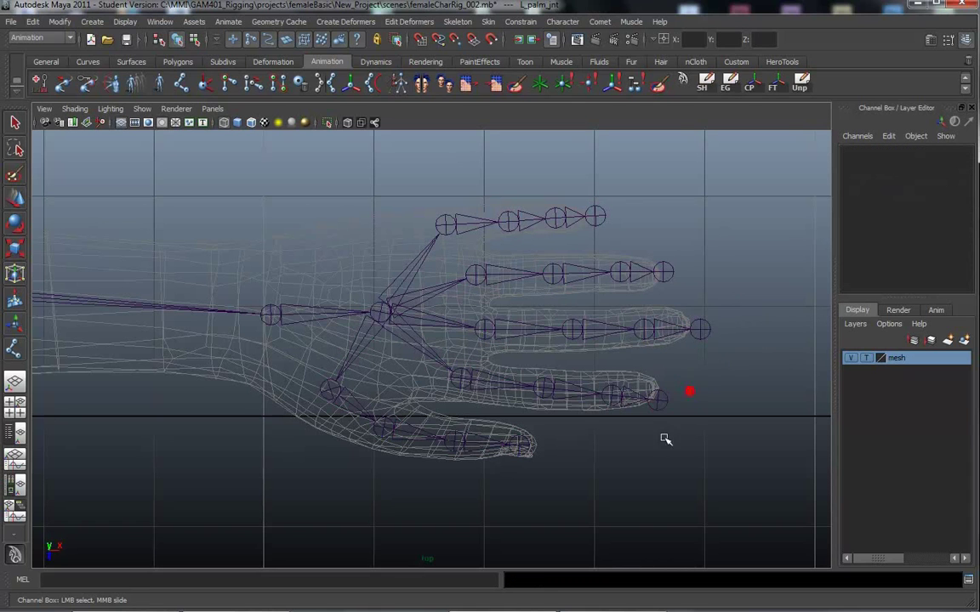
Select the left index finger's base joint with the Rotate tool active.
{"action": "left_click_drag", "start_coordinate": [651, 375], "coordinate": [671, 411]}
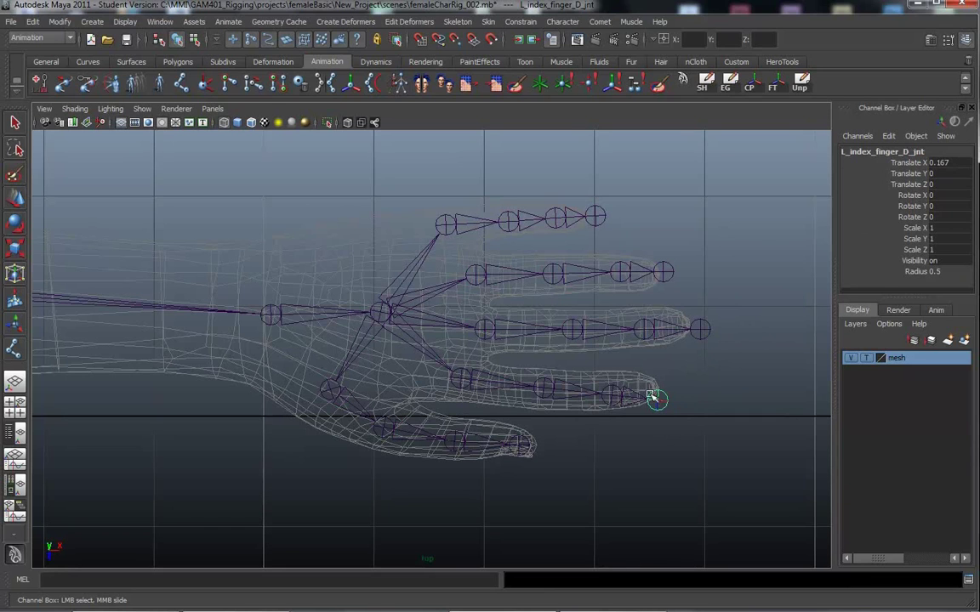
{"action": "left_click", "coordinate": [462, 380]}
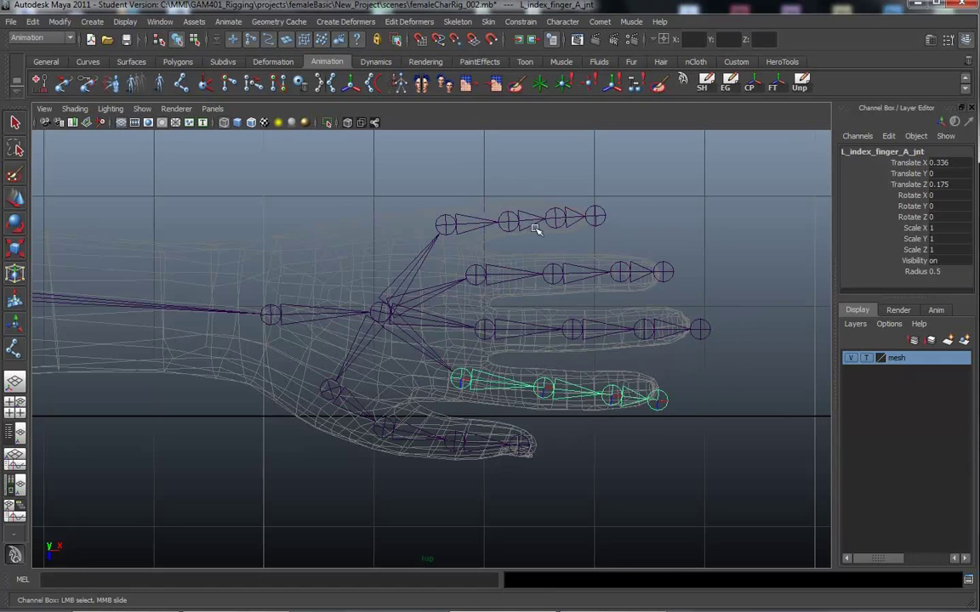
{"action": "key", "text": "e"}
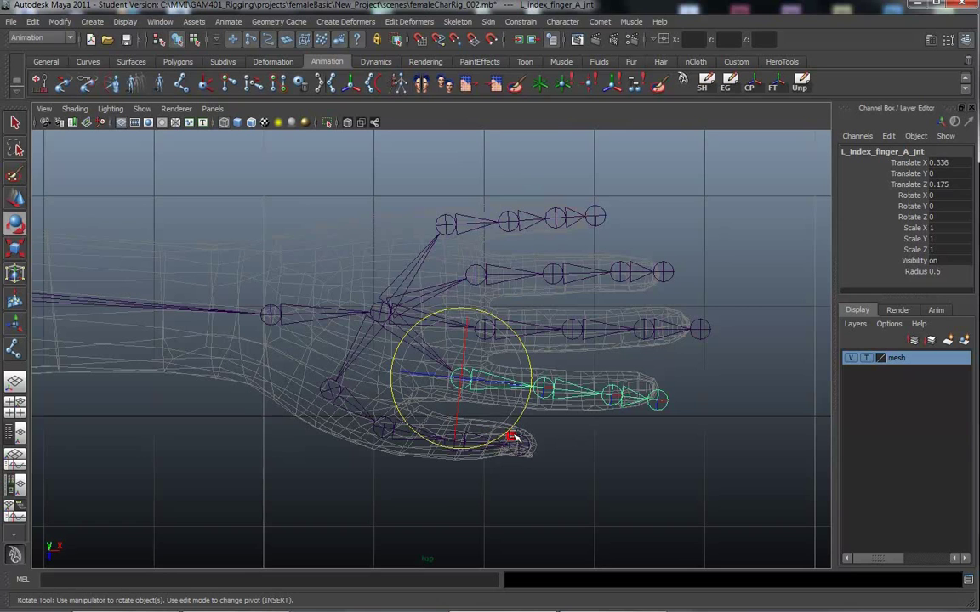
{"action": "left_click", "coordinate": [506, 440]}
{"action": "left_click", "coordinate": [466, 378]}
{"action": "mouse_move", "coordinate": [706, 606]}
{"action": "left_click", "coordinate": [600, 603]}
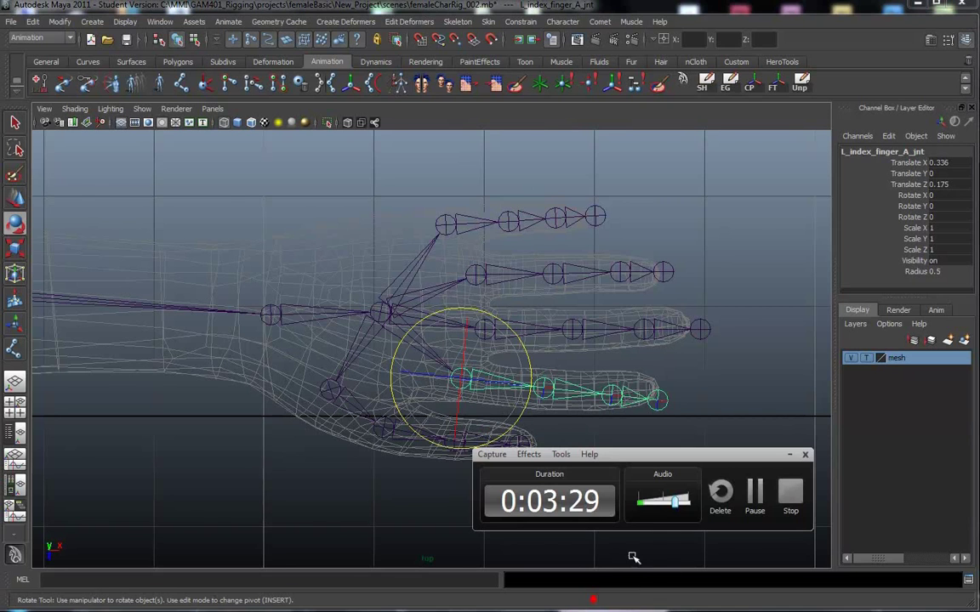
{"action": "left_click", "coordinate": [753, 494]}
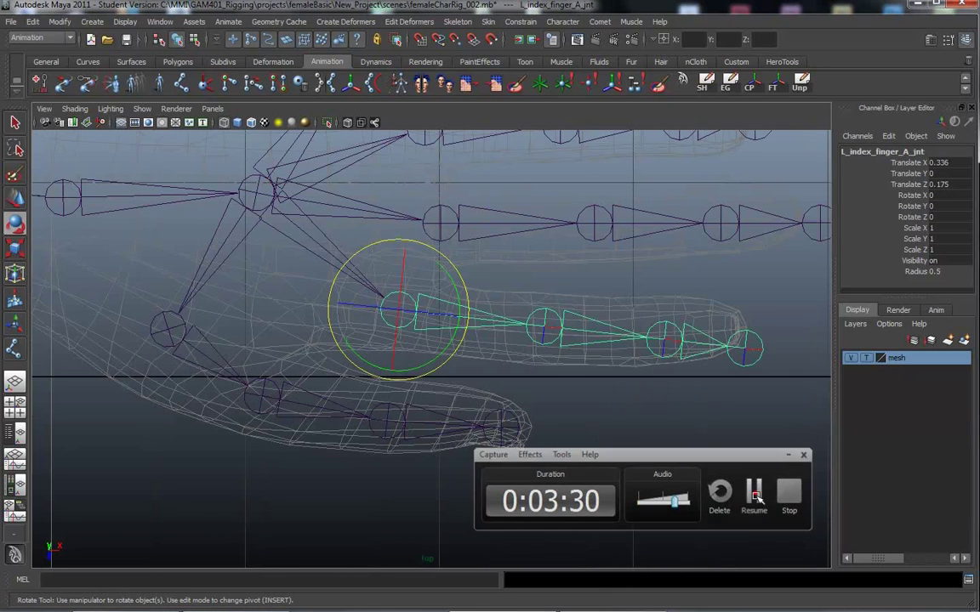
{"action": "left_click", "coordinate": [754, 494]}
Rotate the left index finger's base joint slightly toward the middle finger and check the rotation values of the finger's joints.
{"action": "left_click_drag", "start_coordinate": [416, 365], "coordinate": [420, 366]}
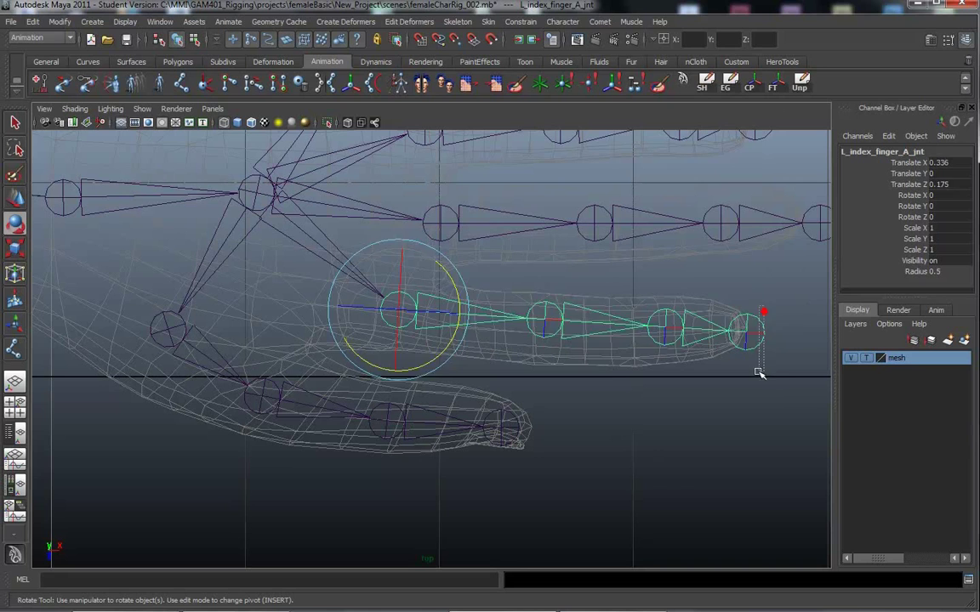
{"action": "left_click", "coordinate": [748, 330]}
{"action": "key", "text": "Up"}
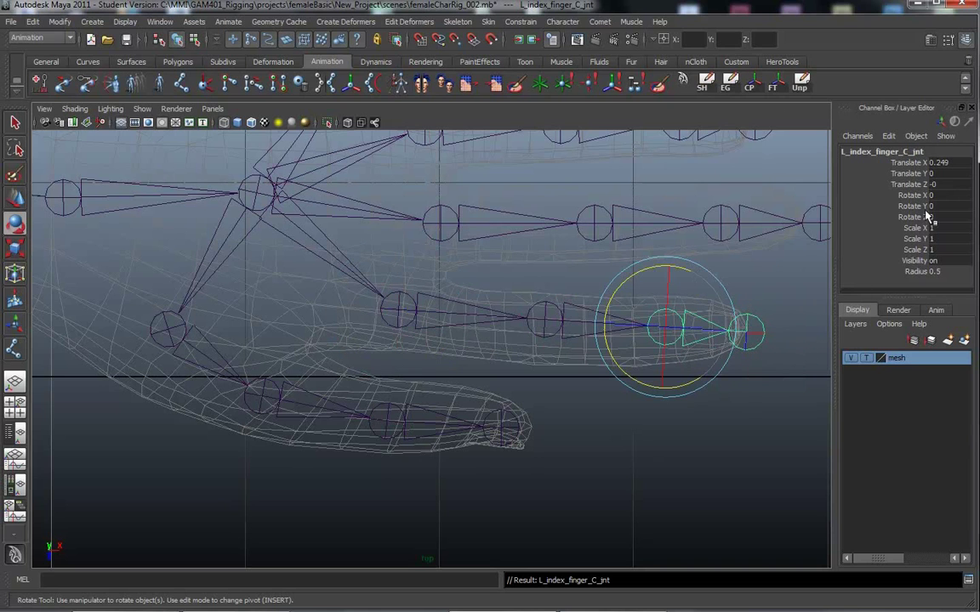
{"action": "left_click_drag", "start_coordinate": [906, 198], "coordinate": [913, 219]}
{"action": "key", "text": "Up"}
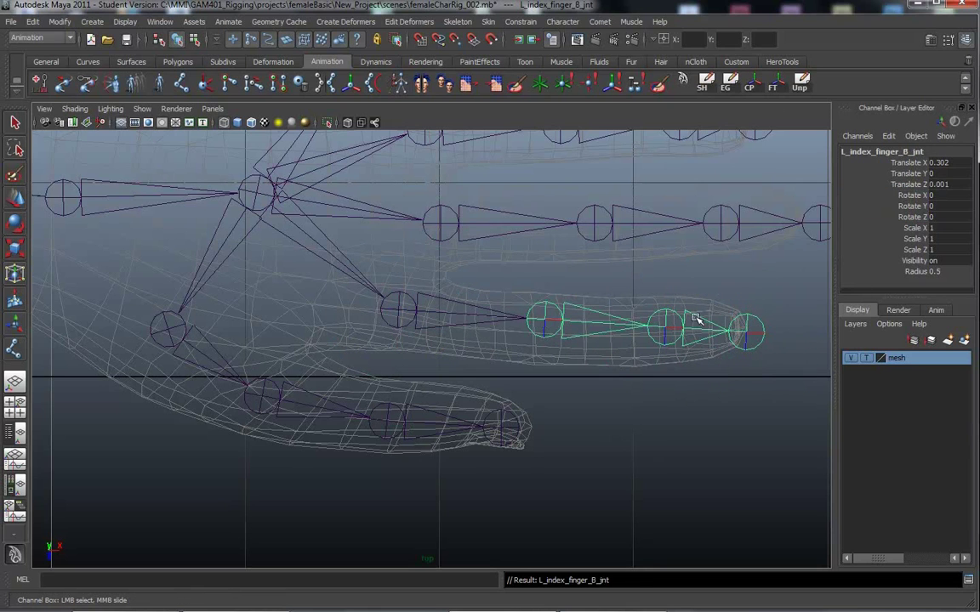
{"action": "key", "text": "Up"}
Check the rotation values of the left thumb joints, continuing through the palm and arm chain up to the shoulder joint.
{"action": "left_click", "coordinate": [515, 436]}
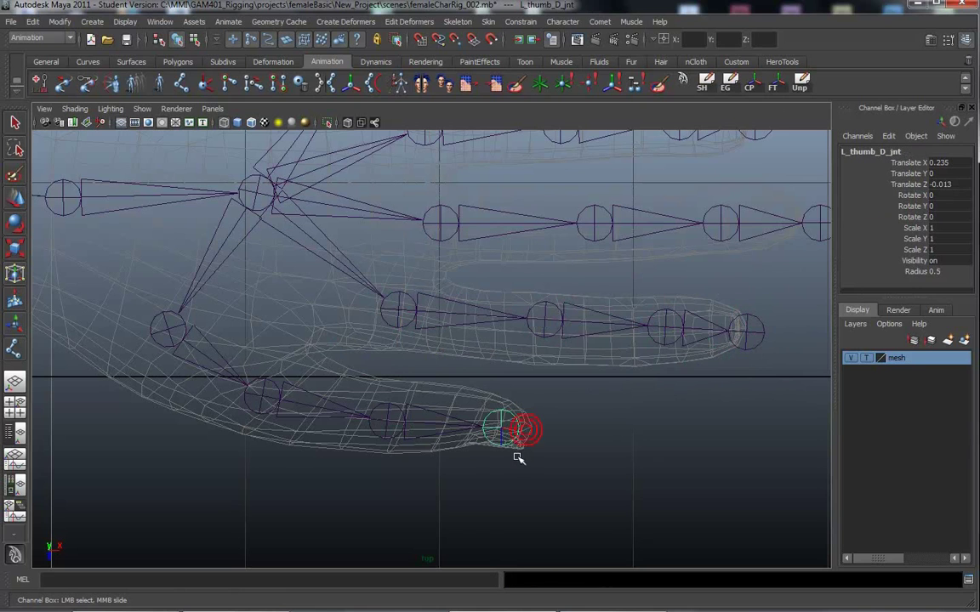
{"action": "key", "text": "Up"}
{"action": "key", "text": "Up"}
{"action": "key", "text": "Up"}
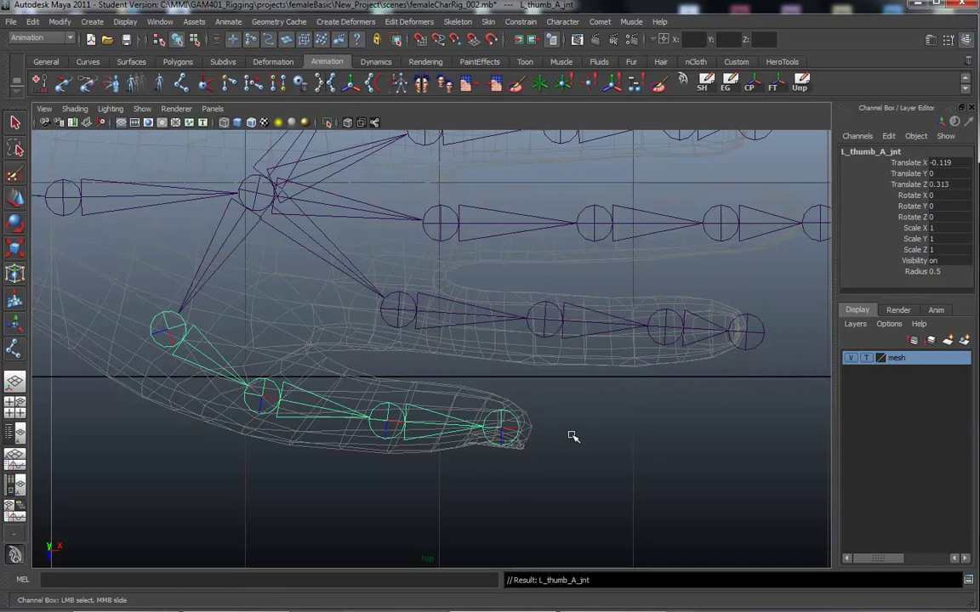
{"action": "key", "text": "Up"}
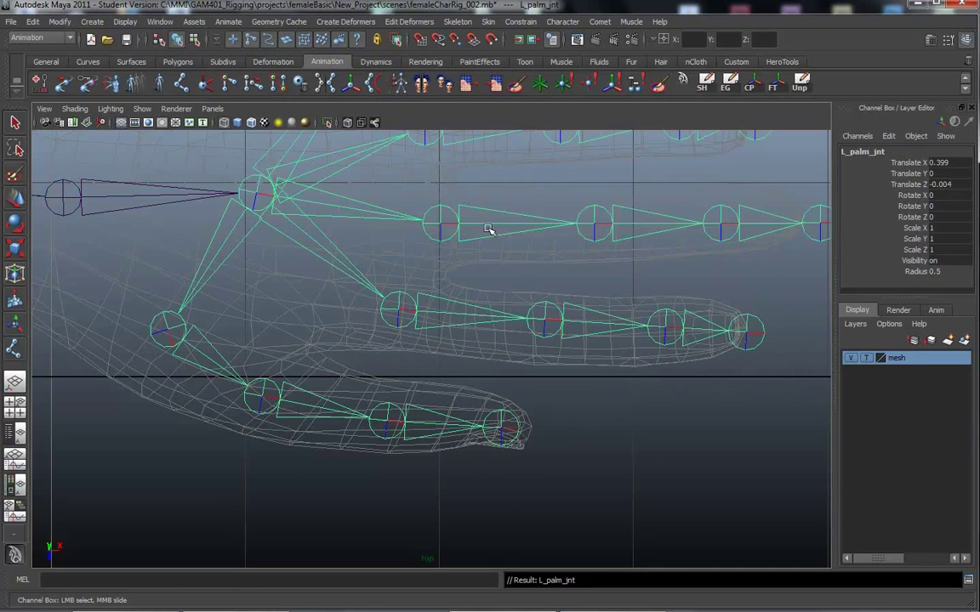
{"action": "middle_click_drag", "start_coordinate": [501, 229], "coordinate": [735, 285], "text": "alt"}
{"action": "right_click_drag", "start_coordinate": [739, 287], "coordinate": [574, 280], "text": "alt"}
{"action": "middle_click_drag", "start_coordinate": [415, 267], "coordinate": [586, 237], "text": "alt"}
{"action": "right_click_drag", "start_coordinate": [586, 237], "coordinate": [754, 245], "text": "alt"}
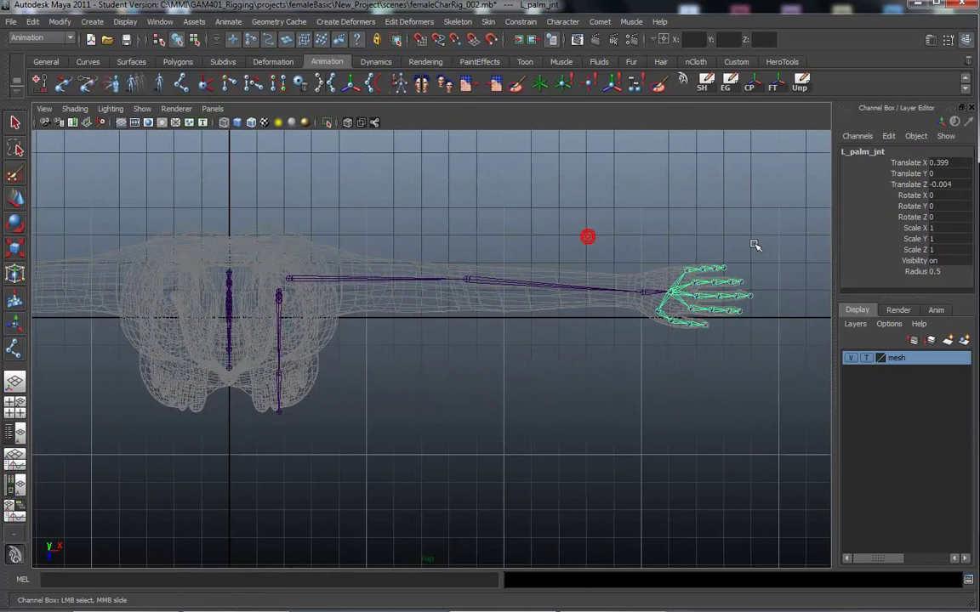
{"action": "key", "text": "Up"}
{"action": "key", "text": "Up"}
{"action": "key", "text": "Up"}
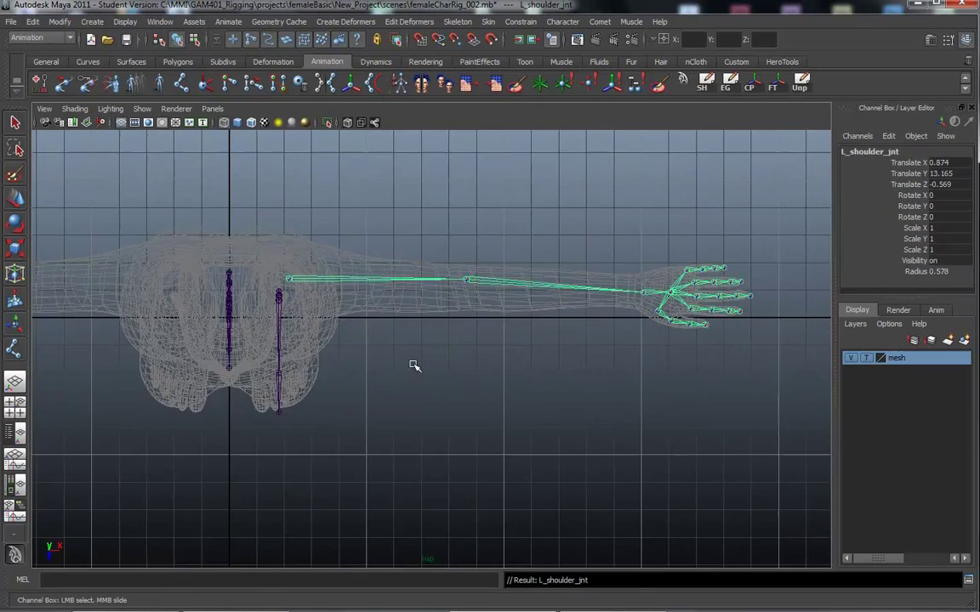
Inspect the fit of the arm, spine and leg joints within the body mesh in the top and perspective views.
{"action": "middle_click_drag", "start_coordinate": [357, 350], "coordinate": [455, 304], "text": "alt"}
{"action": "right_click_drag", "start_coordinate": [481, 303], "coordinate": [581, 336], "text": "alt"}
{"action": "middle_click_drag", "start_coordinate": [481, 303], "coordinate": [553, 366], "text": "alt"}
{"action": "right_click_drag", "start_coordinate": [553, 366], "coordinate": [527, 356], "text": "alt"}
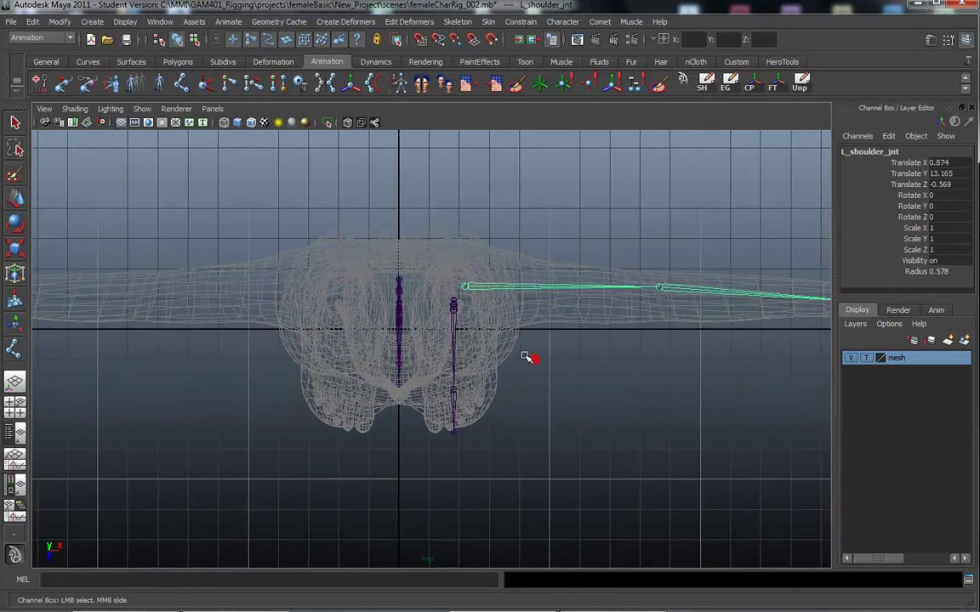
{"action": "middle_click_drag", "start_coordinate": [526, 355], "coordinate": [581, 353], "text": "alt"}
{"action": "key", "text": "space"}
{"action": "key", "text": "space"}
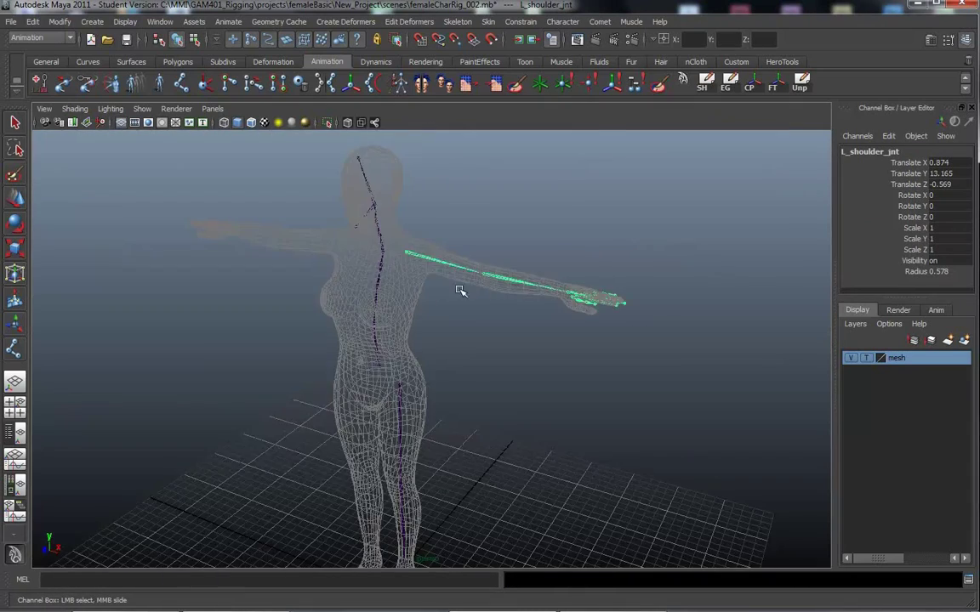
{"action": "mouse_move", "coordinate": [500, 298]}
{"action": "left_mouse_down", "text": "alt"}
{"action": "mouse_move", "coordinate": [472, 280]}
{"action": "mouse_move", "coordinate": [443, 300]}
{"action": "left_mouse_up", "text": "alt"}
{"action": "middle_click_drag", "start_coordinate": [444, 299], "coordinate": [453, 298], "text": "alt"}
{"action": "right_click_drag", "start_coordinate": [453, 298], "coordinate": [547, 297], "text": "alt"}
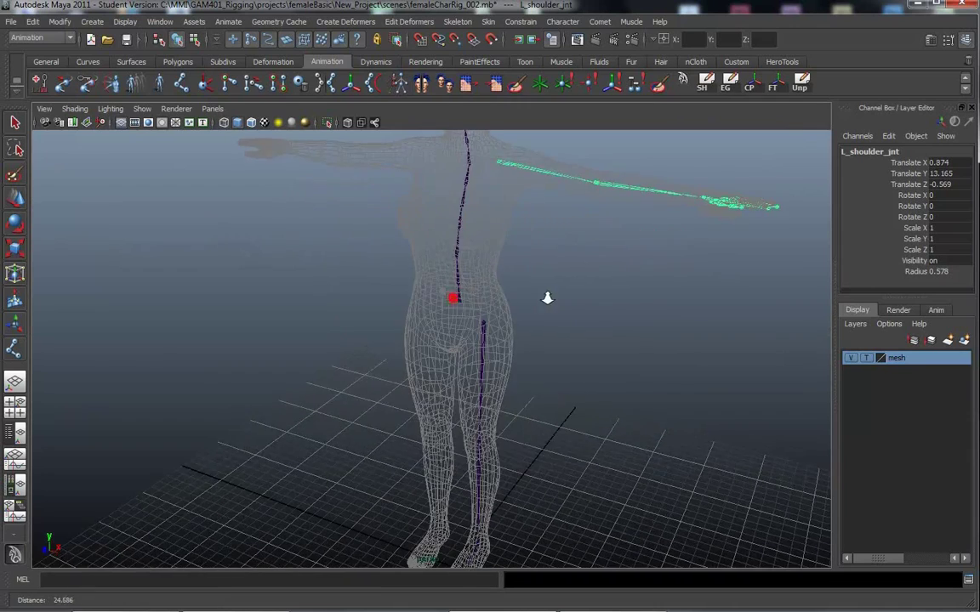
{"action": "middle_click_drag", "start_coordinate": [547, 298], "coordinate": [529, 330], "text": "alt"}
{"action": "right_click_drag", "start_coordinate": [530, 330], "coordinate": [470, 329], "text": "alt"}
{"action": "mouse_move", "coordinate": [476, 317]}
{"action": "left_mouse_down", "text": "alt"}
{"action": "mouse_move", "coordinate": [495, 309]}
{"action": "mouse_move", "coordinate": [489, 294]}
{"action": "left_mouse_up", "text": "alt"}
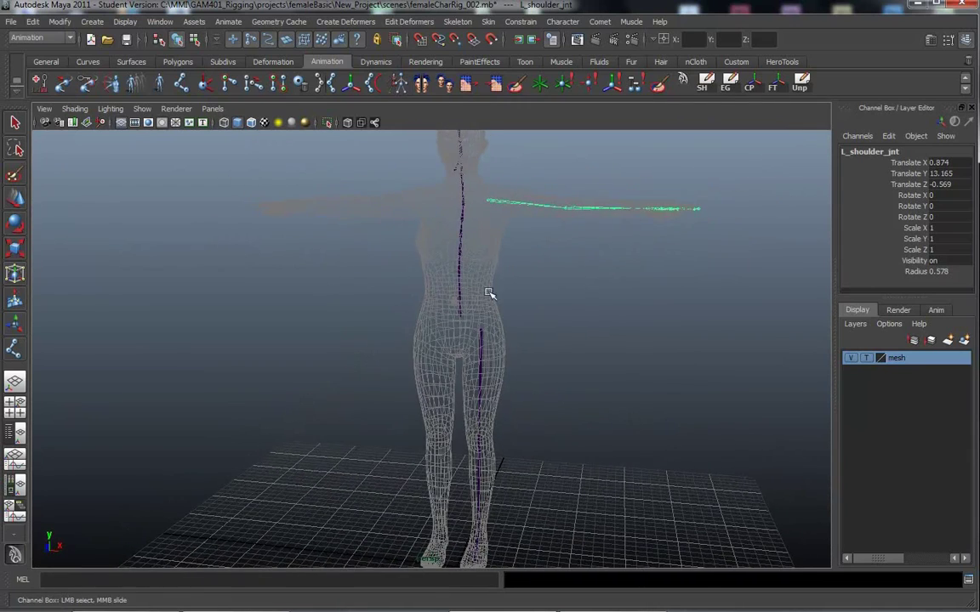
{"action": "middle_click_drag", "start_coordinate": [568, 288], "coordinate": [573, 324], "text": "alt"}
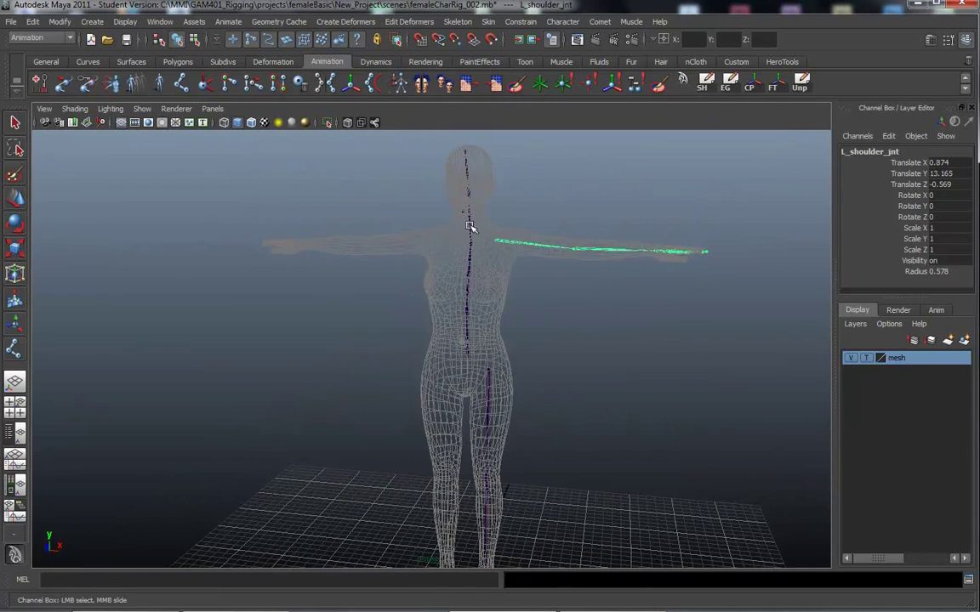
Examine the placement of the leg joints and the lowest spine joint inside the pelvis of the body mesh.
{"action": "middle_click_drag", "start_coordinate": [629, 369], "coordinate": [628, 275], "text": "alt"}
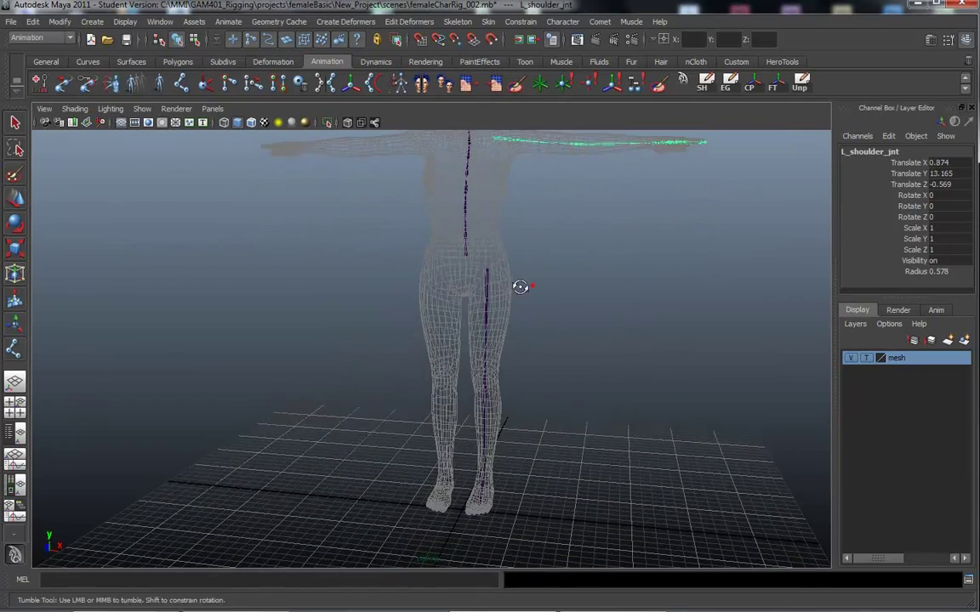
{"action": "left_click_drag", "start_coordinate": [518, 287], "coordinate": [482, 284], "text": "alt"}
{"action": "middle_click_drag", "start_coordinate": [477, 285], "coordinate": [471, 334], "text": "alt"}
{"action": "right_click_drag", "start_coordinate": [470, 338], "coordinate": [642, 345], "text": "alt"}
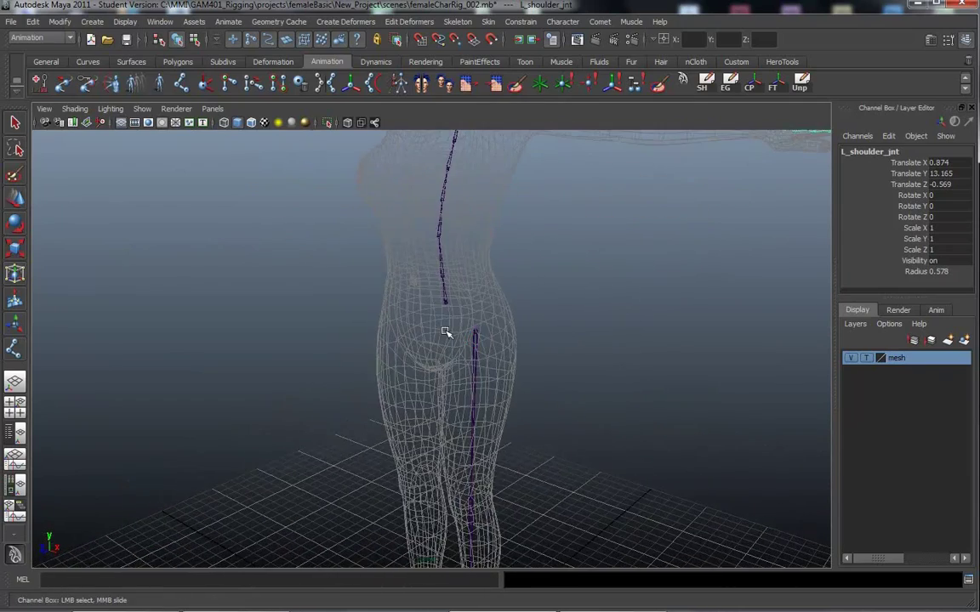
{"action": "middle_click_drag", "start_coordinate": [446, 294], "coordinate": [472, 284], "text": "alt"}
{"action": "right_click_drag", "start_coordinate": [472, 284], "coordinate": [577, 288], "text": "alt"}
{"action": "middle_click_drag", "start_coordinate": [583, 218], "coordinate": [465, 319], "text": "alt"}
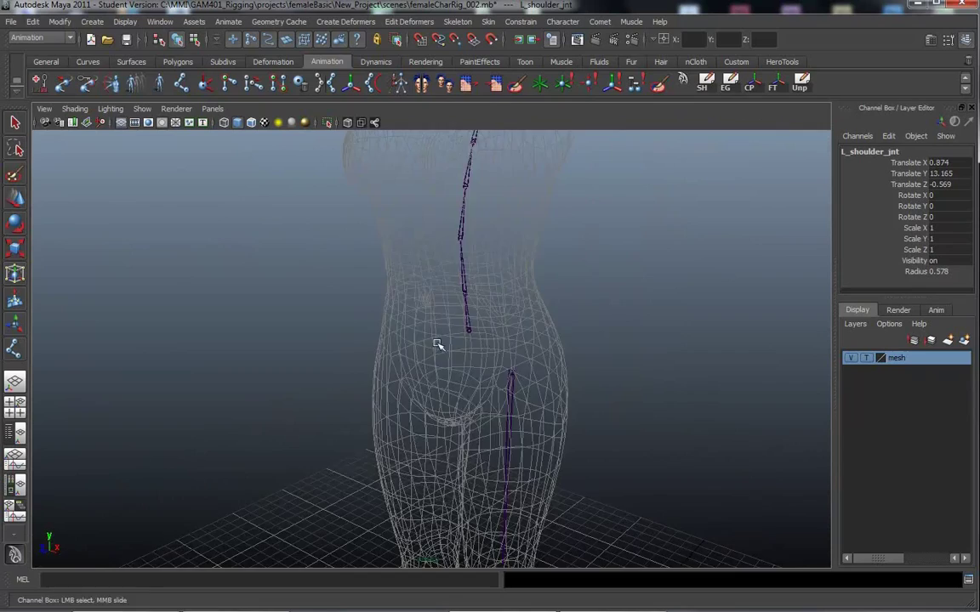
{"action": "middle_click_drag", "start_coordinate": [429, 359], "coordinate": [459, 260], "text": "alt"}
{"action": "right_click_drag", "start_coordinate": [453, 246], "coordinate": [569, 321], "text": "alt"}
{"action": "right_click_drag", "start_coordinate": [456, 319], "coordinate": [459, 349], "text": "alt"}
Rename the lowest joint of the spine chain as spine_A_jnt.
{"action": "left_click", "coordinate": [499, 311]}
{"action": "middle_click_drag", "start_coordinate": [453, 289], "coordinate": [439, 387], "text": "alt"}
{"action": "right_click_drag", "start_coordinate": [440, 387], "coordinate": [364, 348], "text": "alt"}
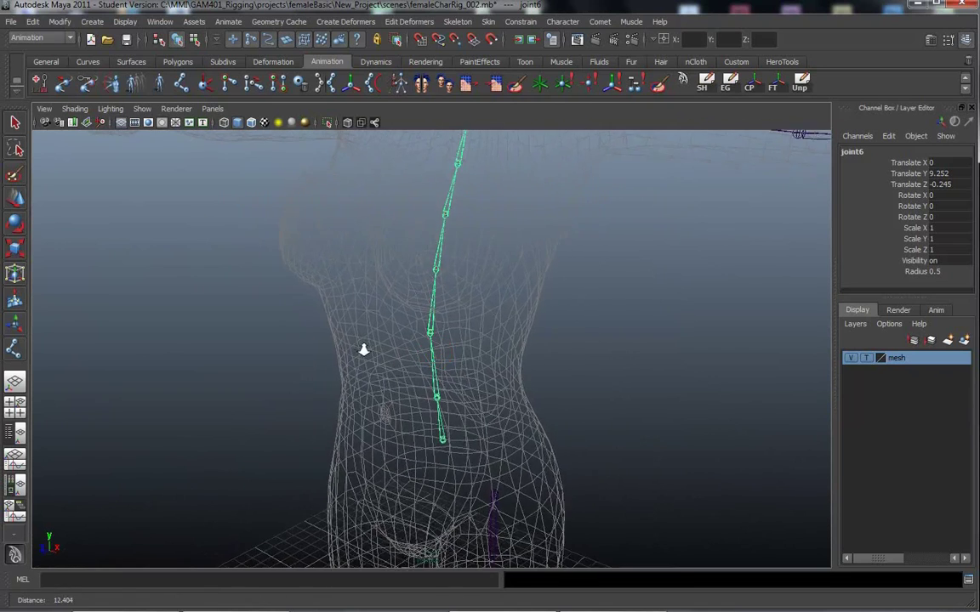
{"action": "middle_click_drag", "start_coordinate": [460, 314], "coordinate": [460, 338], "text": "alt"}
{"action": "left_click_drag", "start_coordinate": [460, 338], "coordinate": [376, 343], "text": "alt"}
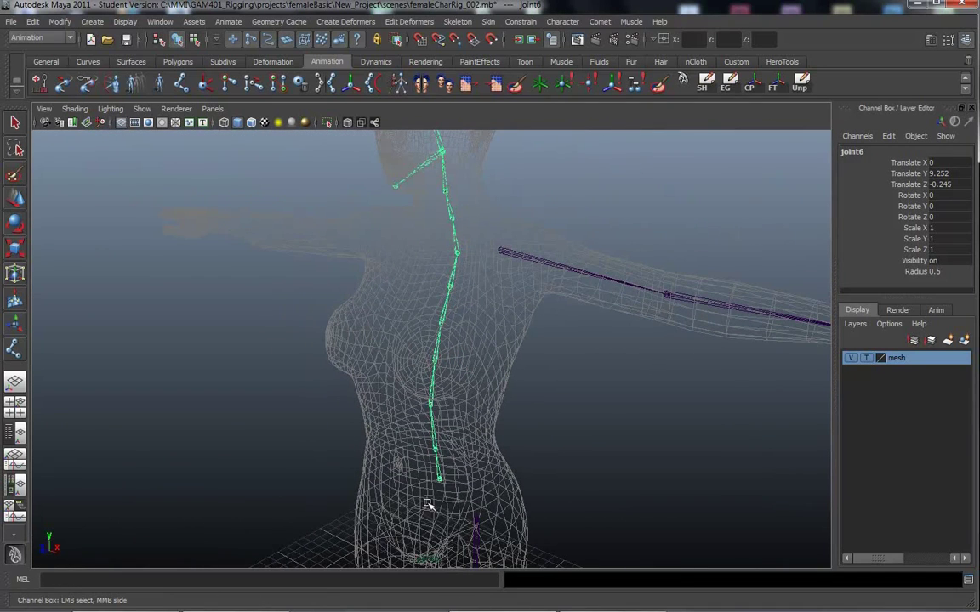
{"action": "left_click", "coordinate": [854, 153]}
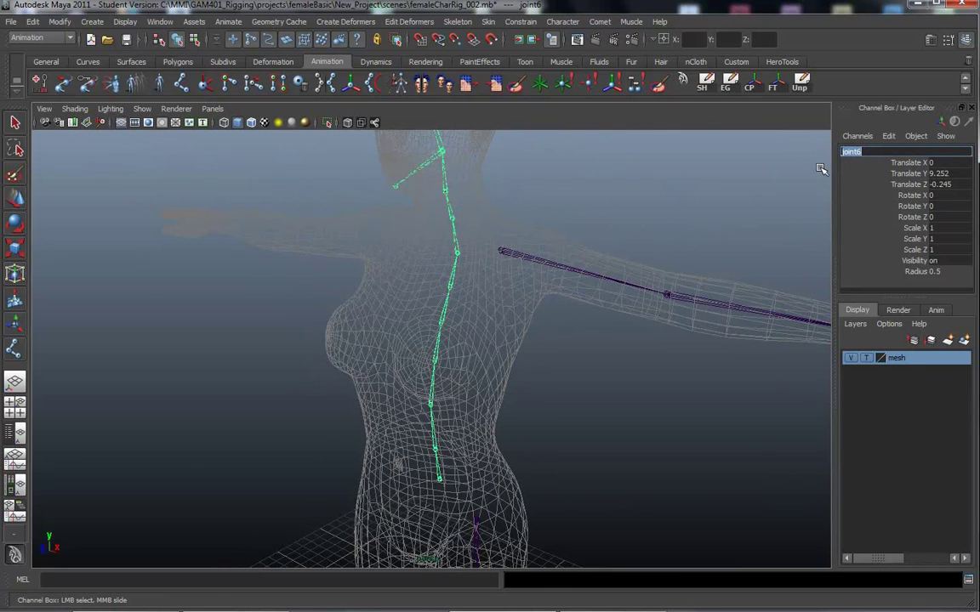
{"action": "type", "text": "spine_A_jnt"}
{"action": "key", "text": "Return"}
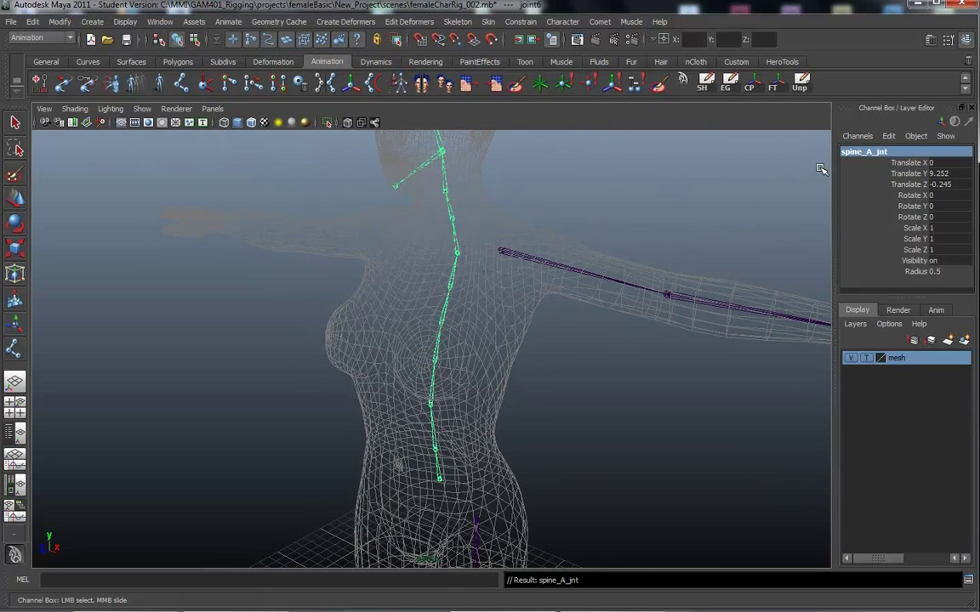
Copy the name spine_A_jnt from the lowest spine joint.
{"action": "key", "text": "Down"}
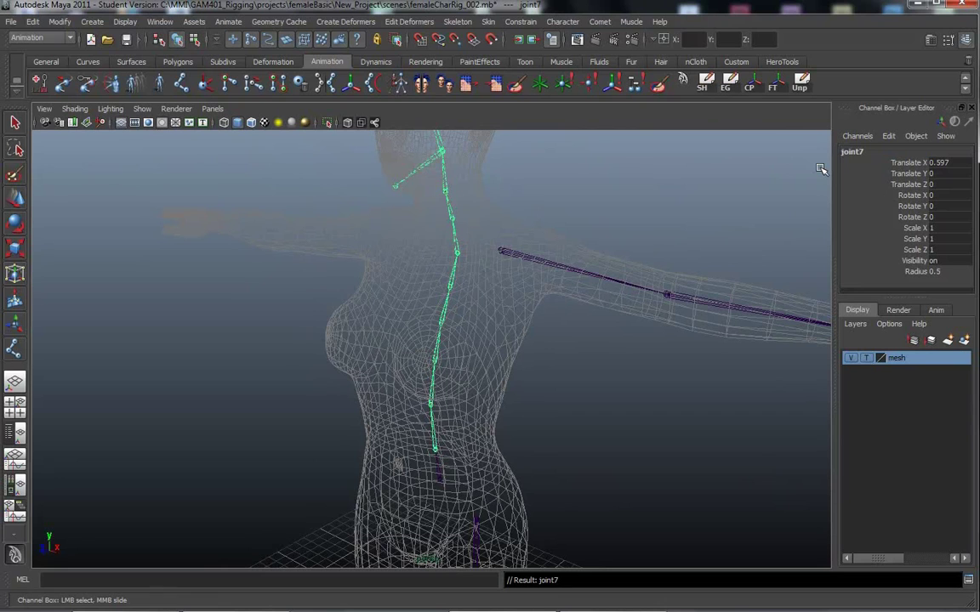
{"action": "key", "text": "Up"}
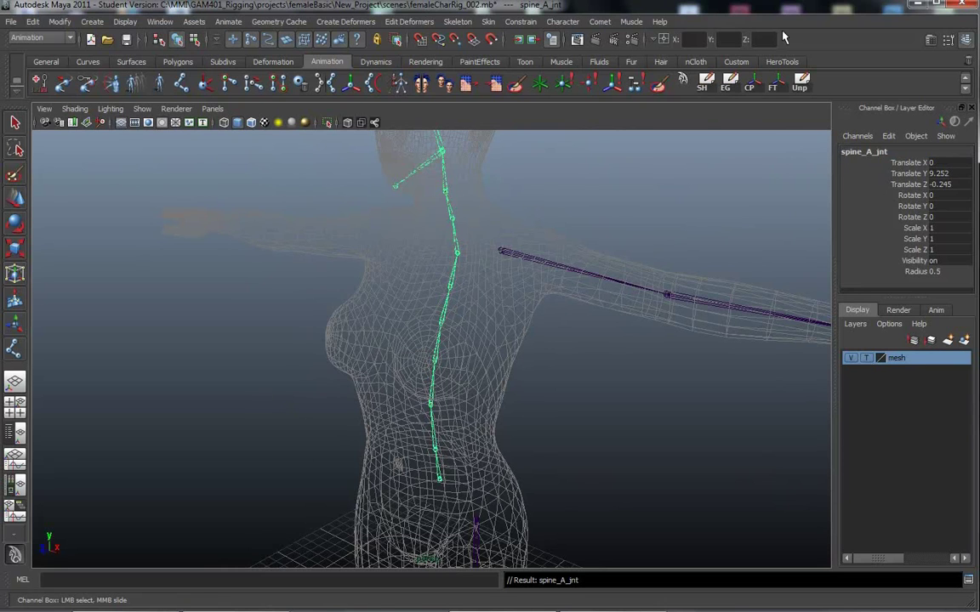
{"action": "left_click", "coordinate": [865, 152]}
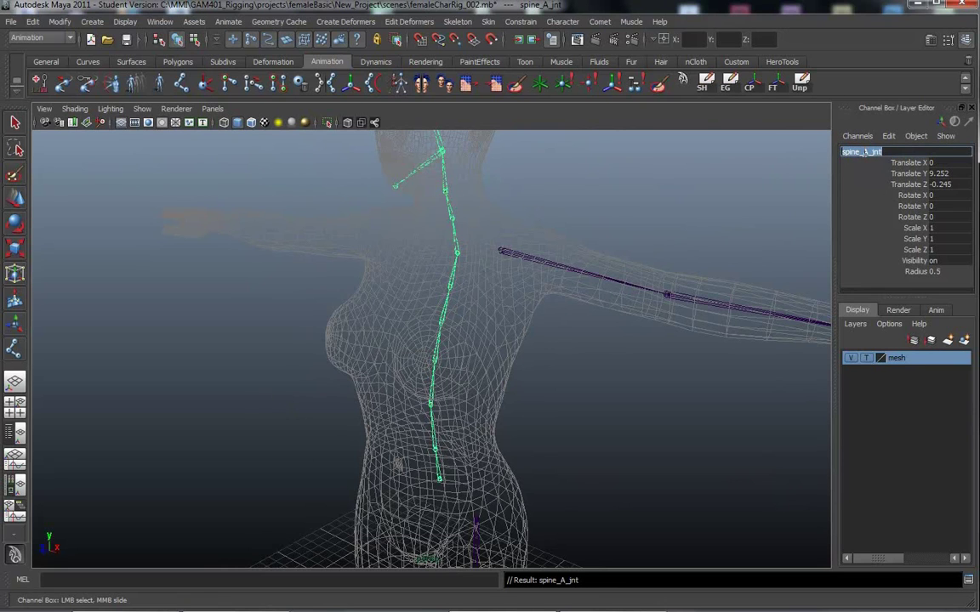
{"action": "left_click", "coordinate": [860, 170]}
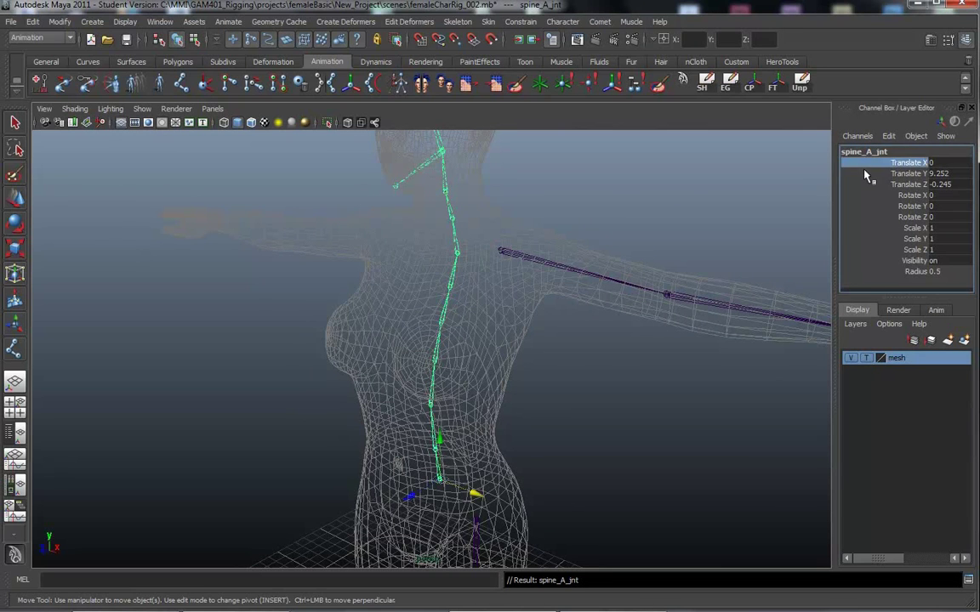
{"action": "left_click", "coordinate": [865, 174]}
{"action": "key", "text": "Up"}
{"action": "left_click", "coordinate": [873, 150]}
{"action": "left_click", "coordinate": [436, 488]}
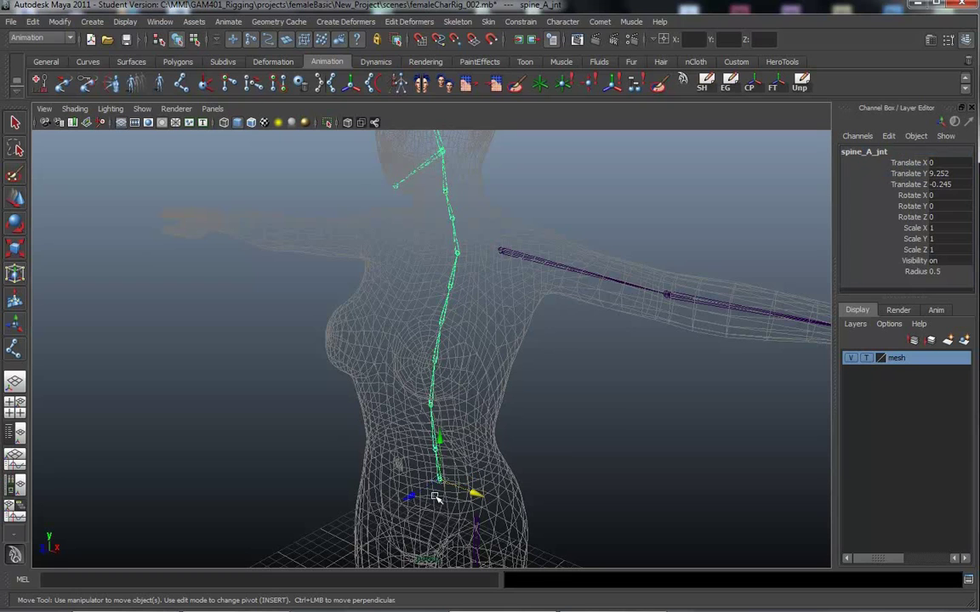
{"action": "key", "text": "Up"}
Rename the second spine joint from the bottom as spine_B_jnt, reusing the copied name with its letter changed.
{"action": "key", "text": "Down"}
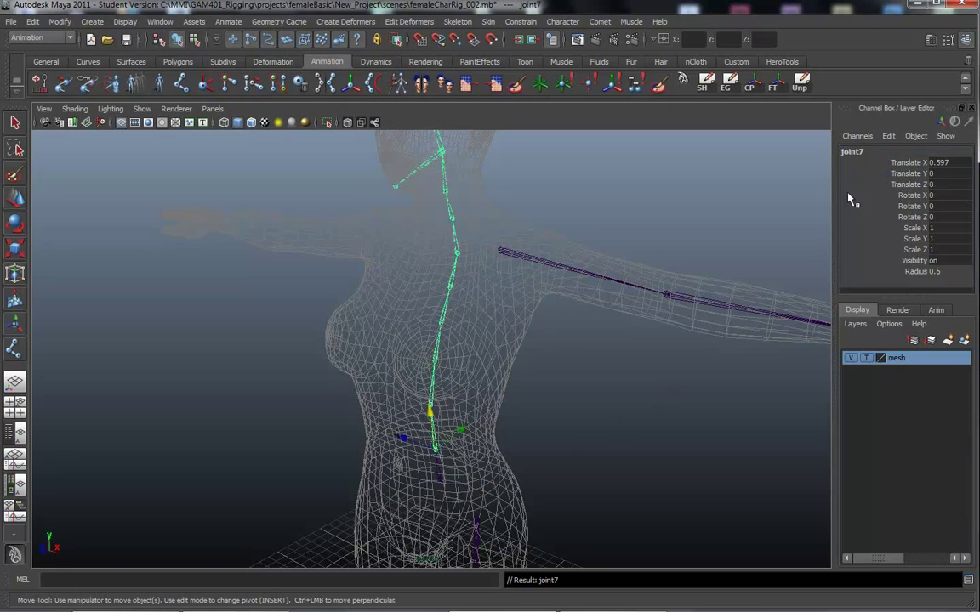
{"action": "double_click", "coordinate": [862, 152]}
{"action": "type", "text": "spine_A_jnt"}
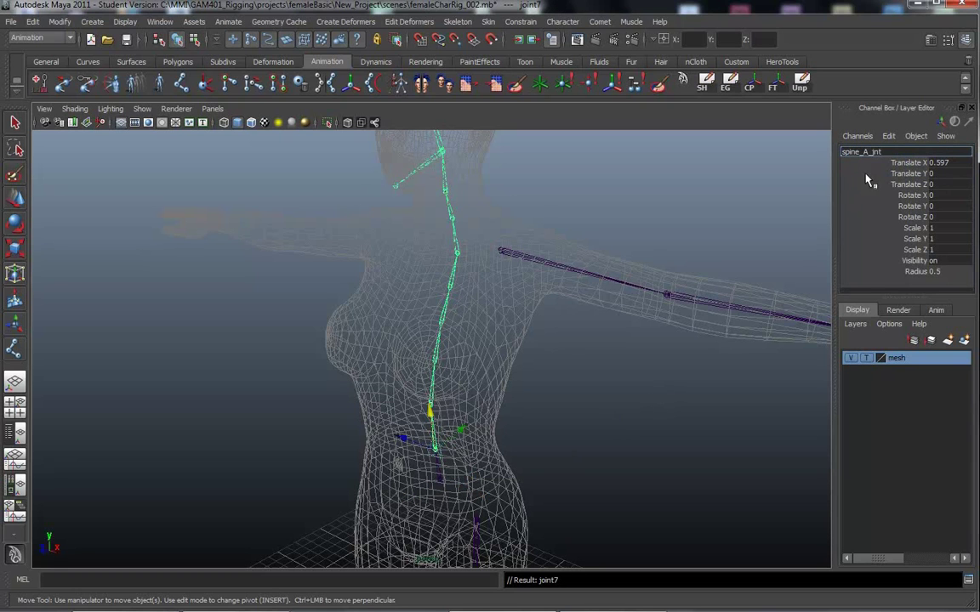
{"action": "key", "text": "Left"}
{"action": "key", "text": "Left"}
{"action": "key", "text": "Left"}
{"action": "key", "text": "Left"}
{"action": "mouse_move", "coordinate": [613, 610]}
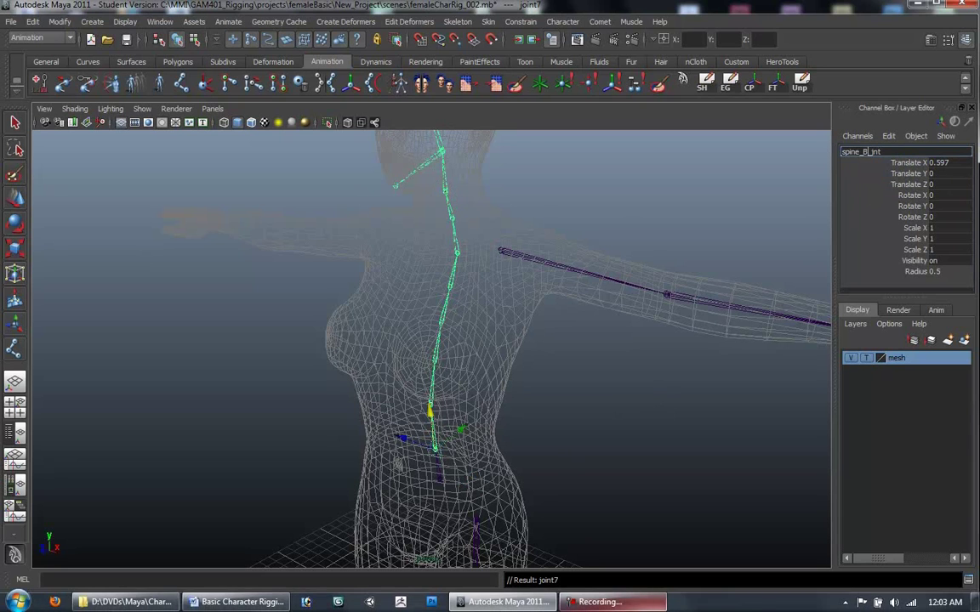
{"action": "left_click", "coordinate": [607, 603]}
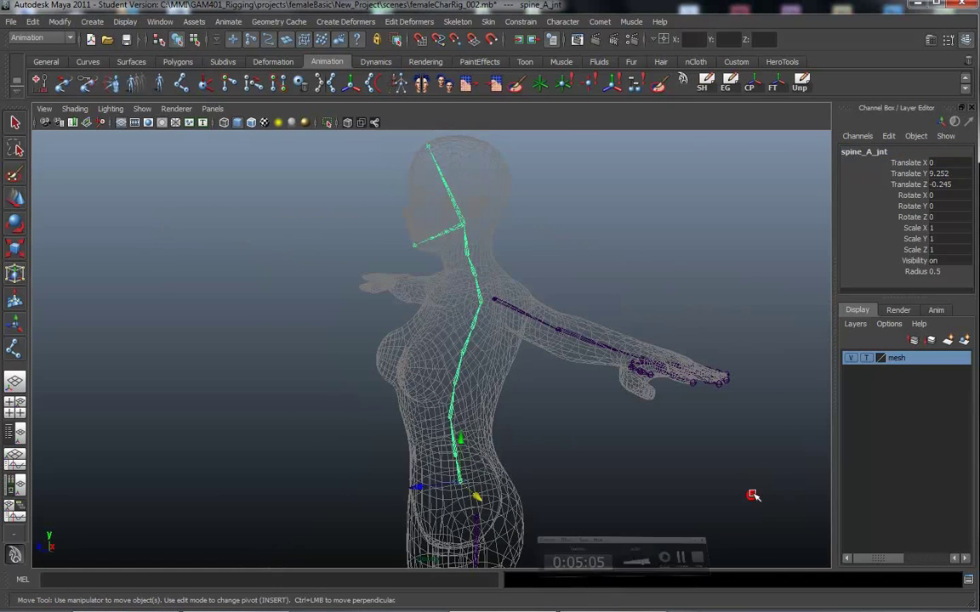
Check the names and rotation values of the spine joints, going up the chain from spine_A_jnt to spine_H_jnt.
{"action": "left_click_drag", "start_coordinate": [634, 486], "coordinate": [541, 401], "text": "alt"}
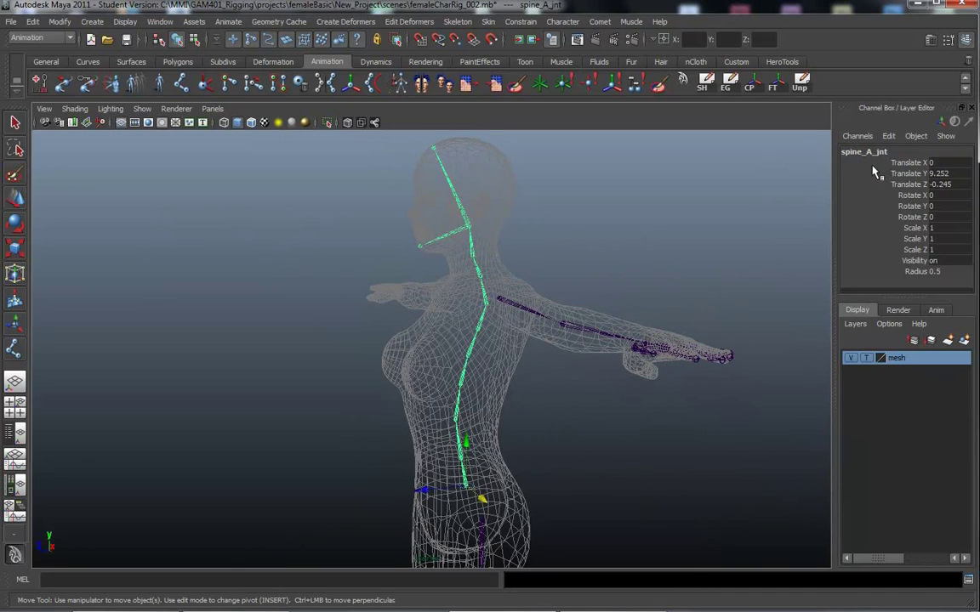
{"action": "key", "text": "Down"}
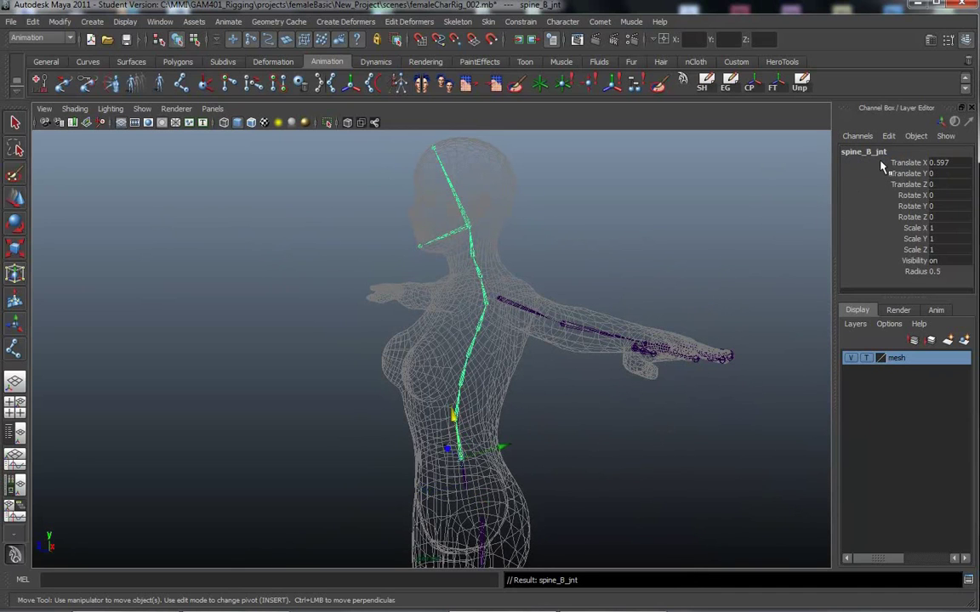
{"action": "left_click_drag", "start_coordinate": [921, 219], "coordinate": [920, 197]}
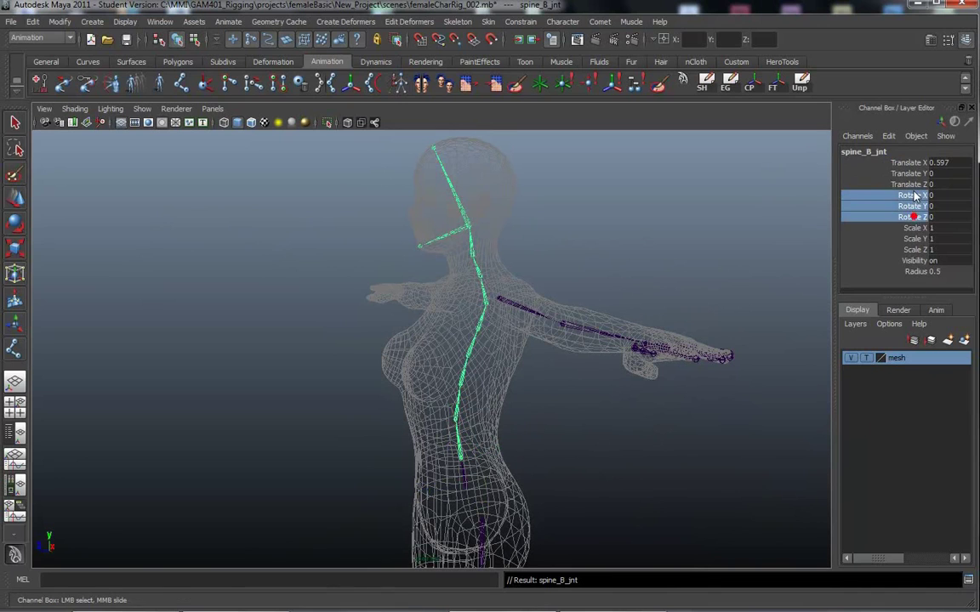
{"action": "left_click", "coordinate": [875, 154]}
{"action": "key", "text": "Down"}
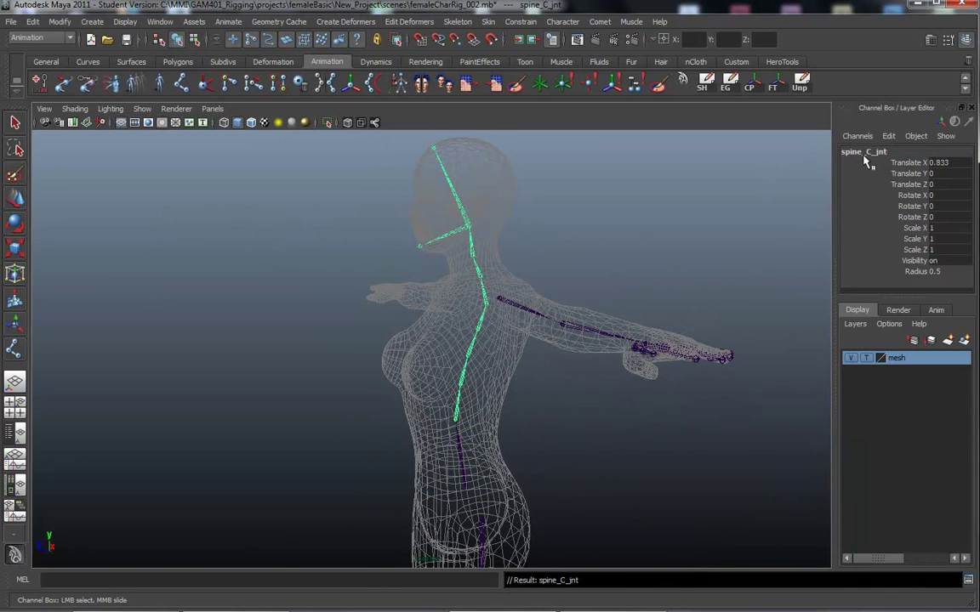
{"action": "key", "text": "Down"}
{"action": "key", "text": "Down"}
{"action": "key", "text": "Down"}
{"action": "key", "text": "Down"}
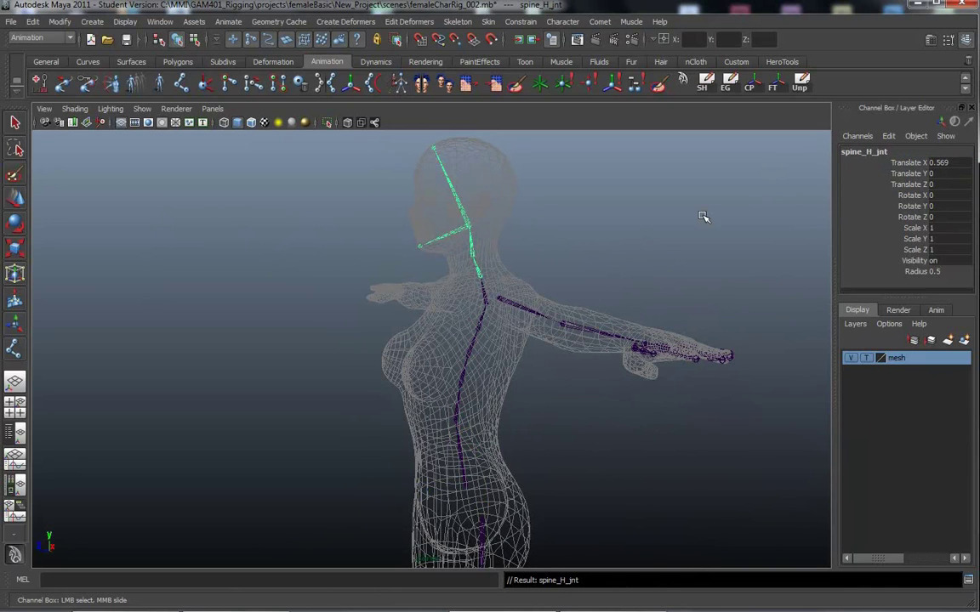
Rename the joint directly above spine_H_jnt as neck_jnt.
{"action": "key", "text": "Down"}
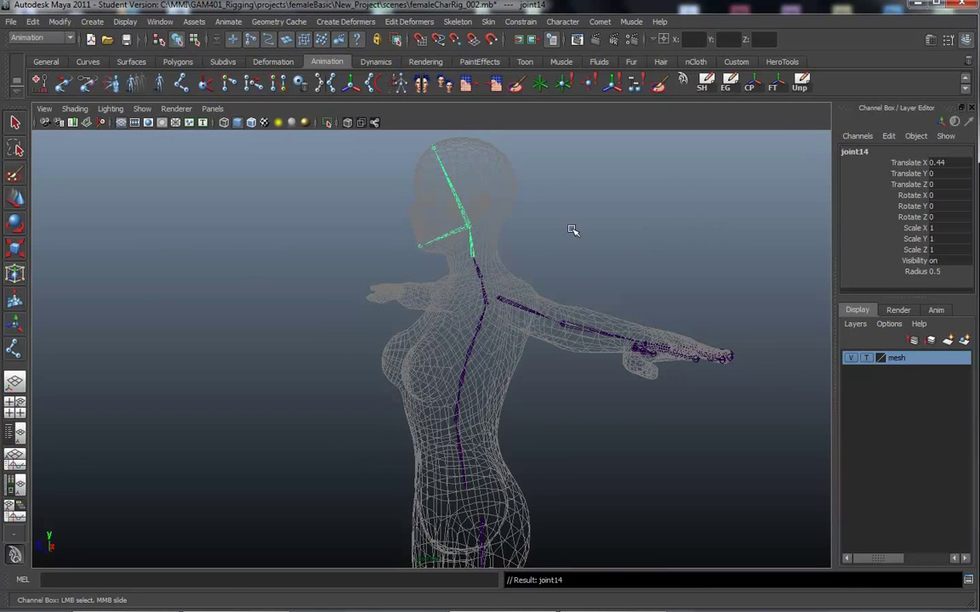
{"action": "double_click", "coordinate": [854, 150]}
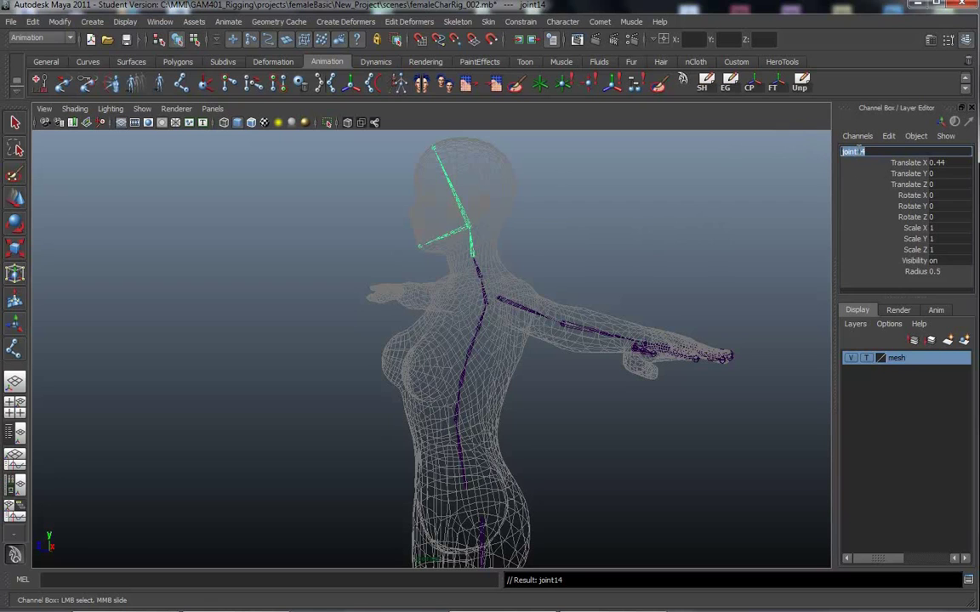
{"action": "type", "text": "neck"}
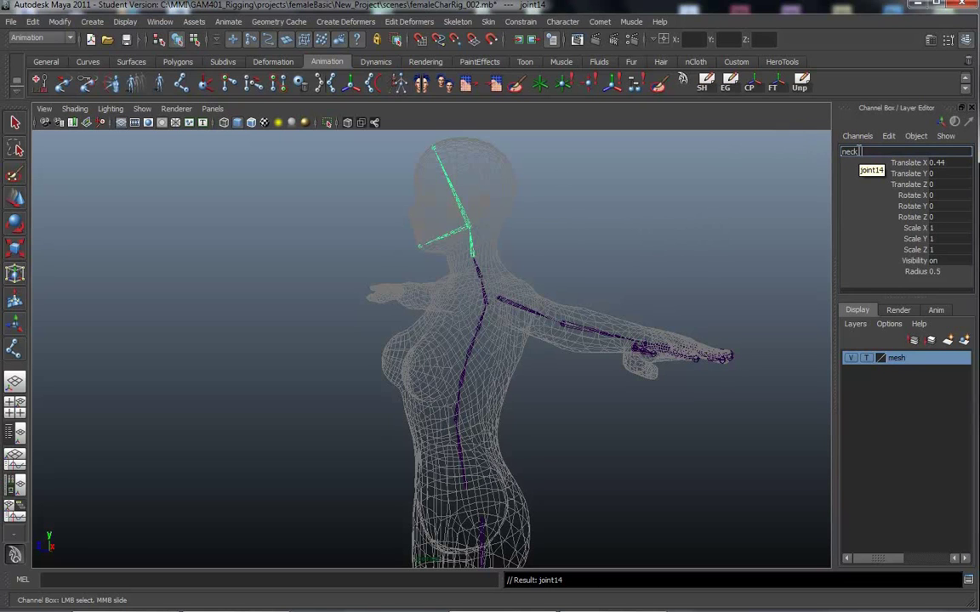
{"action": "type", "text": "_jnt"}
{"action": "key", "text": "Return"}
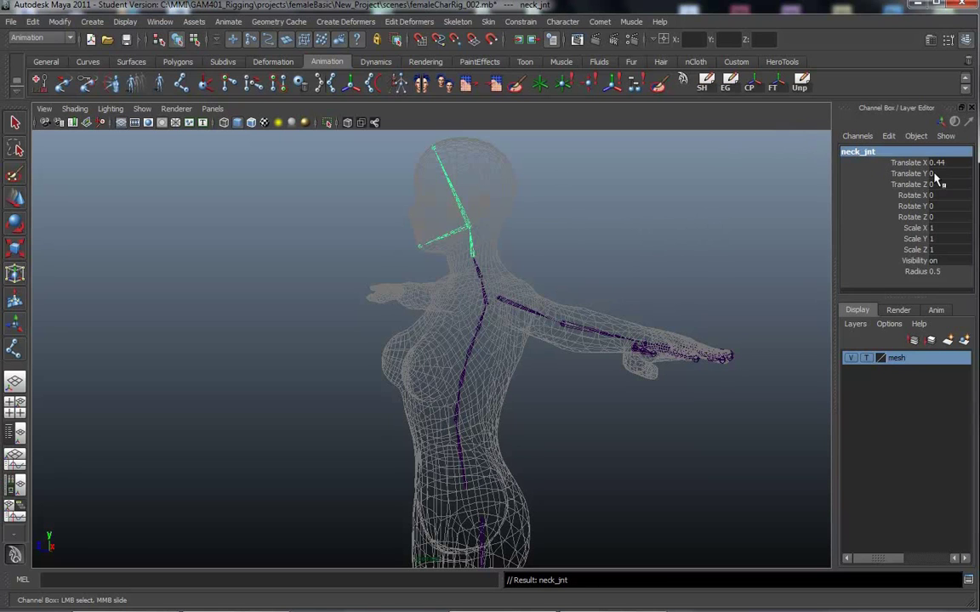
Rename the joint above the neck joint, where the jaw and head bones branch, as jaw_jnt.
{"action": "key", "text": "Down"}
{"action": "key", "text": "Up"}
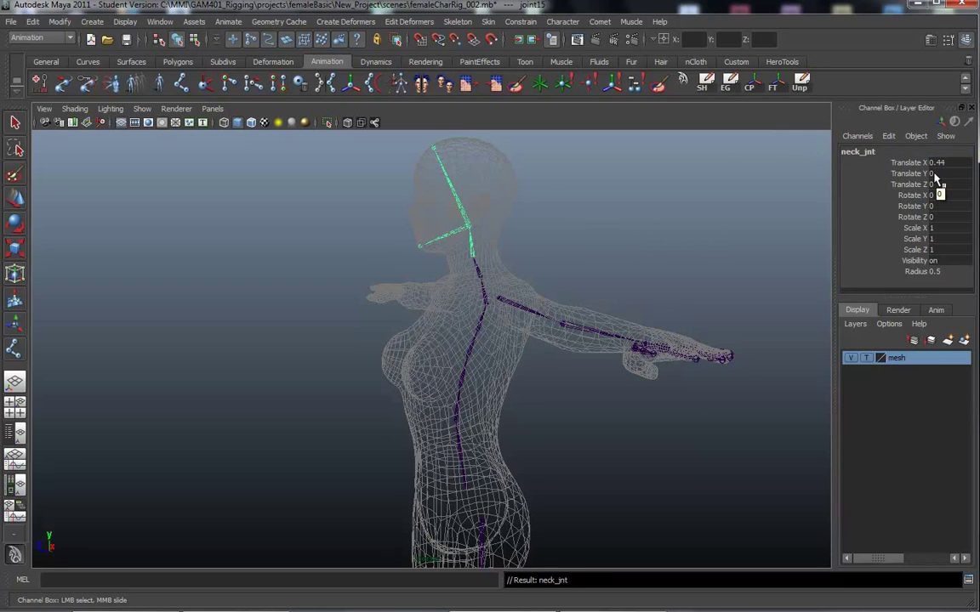
{"action": "key", "text": "Up"}
{"action": "key", "text": "Down"}
{"action": "key", "text": "Down"}
{"action": "left_click", "coordinate": [855, 151]}
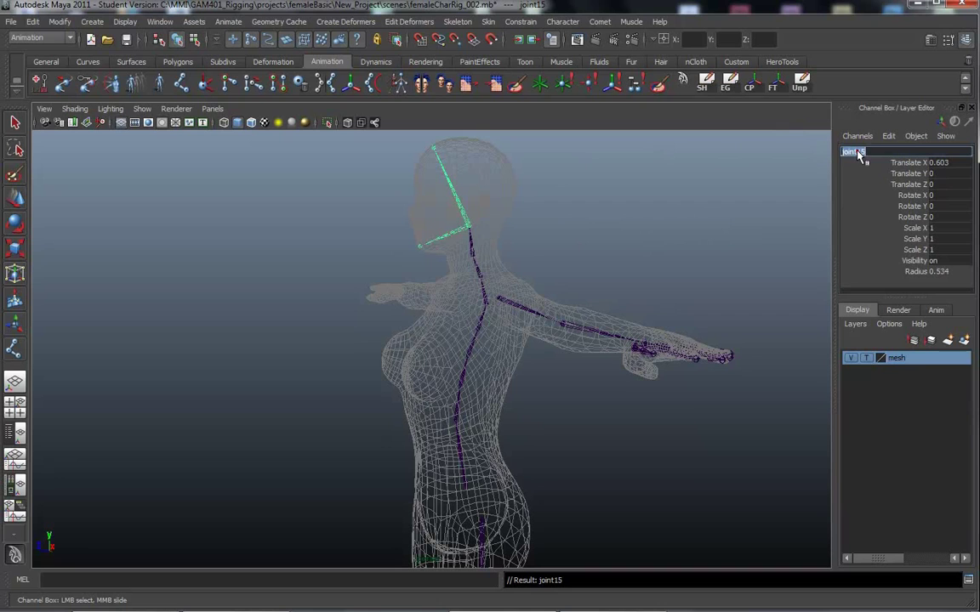
{"action": "type", "text": "jaw_jnt"}
{"action": "key", "text": "Return"}
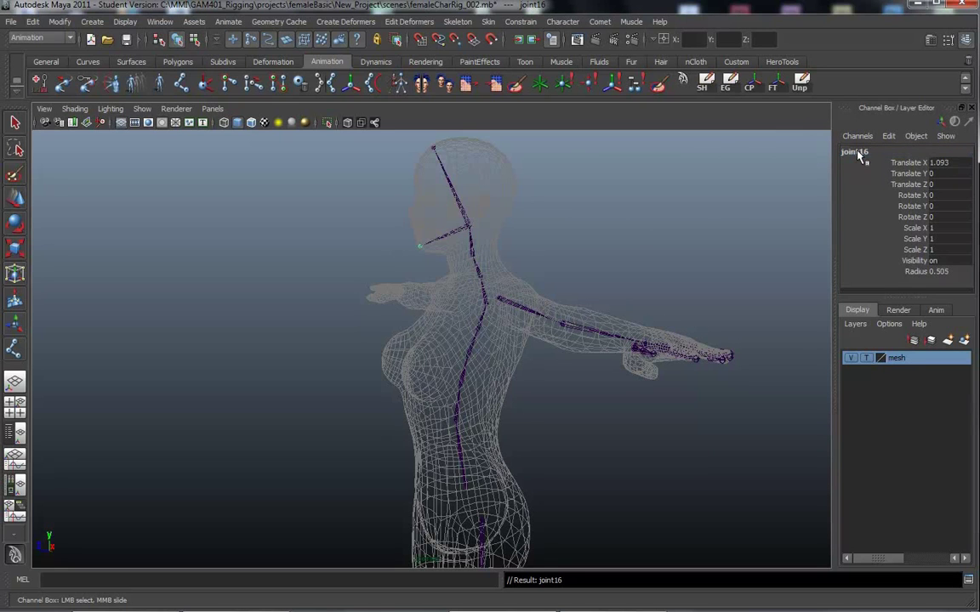
Rename the end joint at the chin as jaw_tip_jnt.
{"action": "key", "text": "Down"}
{"action": "left_click", "coordinate": [858, 151]}
{"action": "type", "text": "jaw_tip_j"}
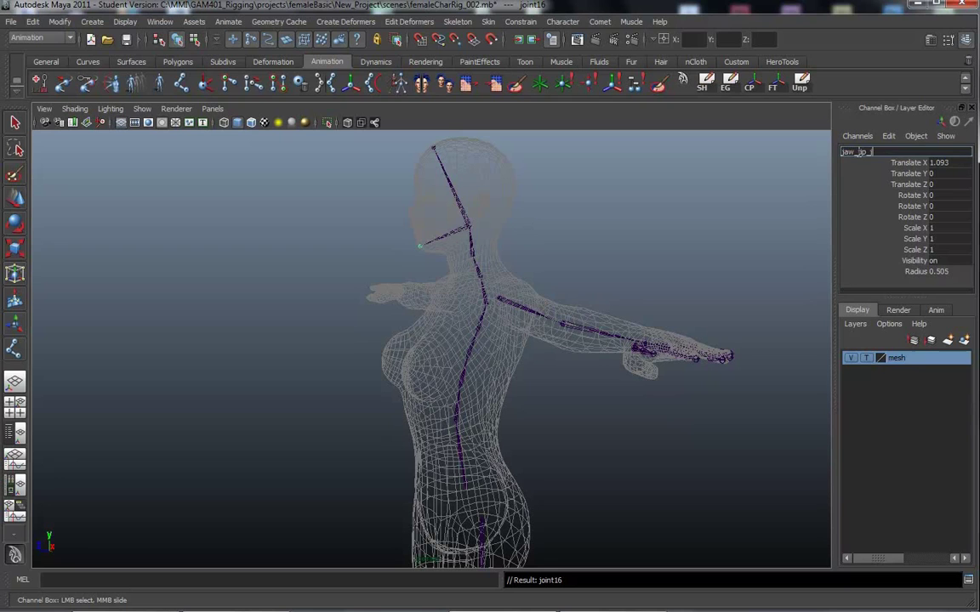
{"action": "type", "text": "nt"}
{"action": "key", "text": "Return"}
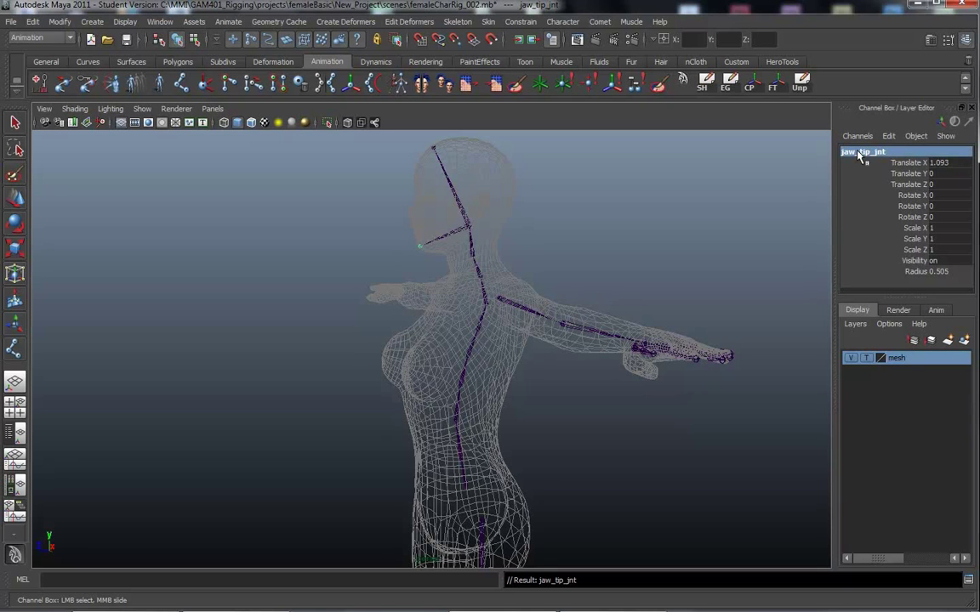
Rename the joint where the jaw and head bones branch as head_jnt.
{"action": "key", "text": "Up"}
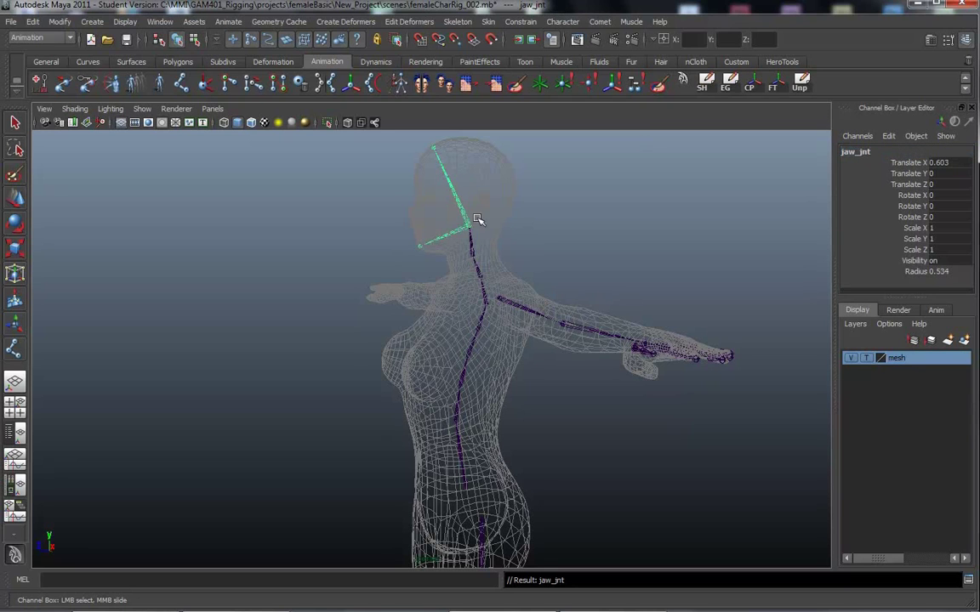
{"action": "left_click", "coordinate": [416, 218]}
{"action": "left_click", "coordinate": [459, 212]}
{"action": "left_click", "coordinate": [472, 240]}
{"action": "left_click", "coordinate": [467, 228]}
{"action": "left_click", "coordinate": [851, 153]}
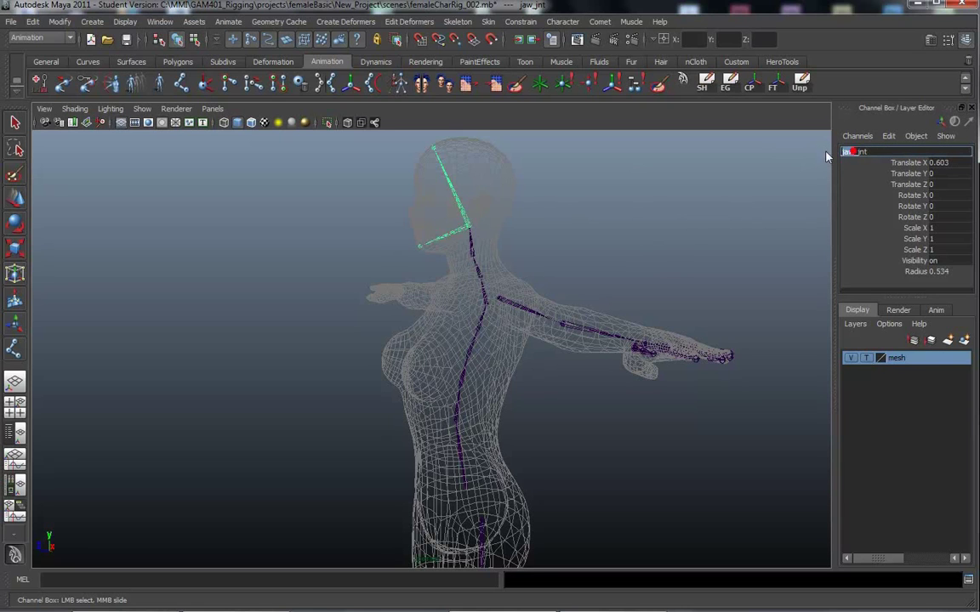
{"action": "type", "text": "head"}
{"action": "key", "text": "Return"}
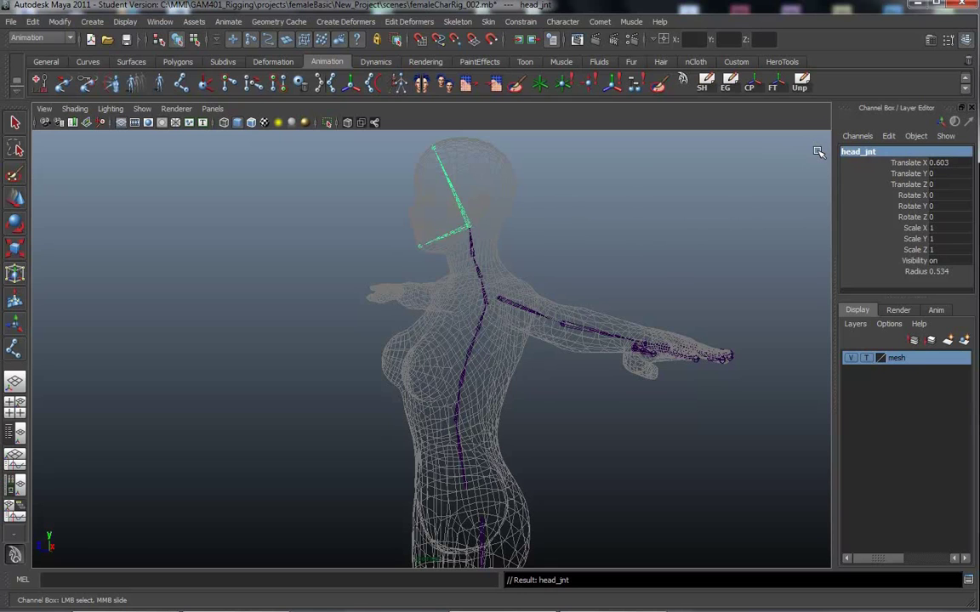
Shorten the name of the end joint at the chin to jaw_jnt.
{"action": "key", "text": "Down"}
{"action": "left_click", "coordinate": [868, 154]}
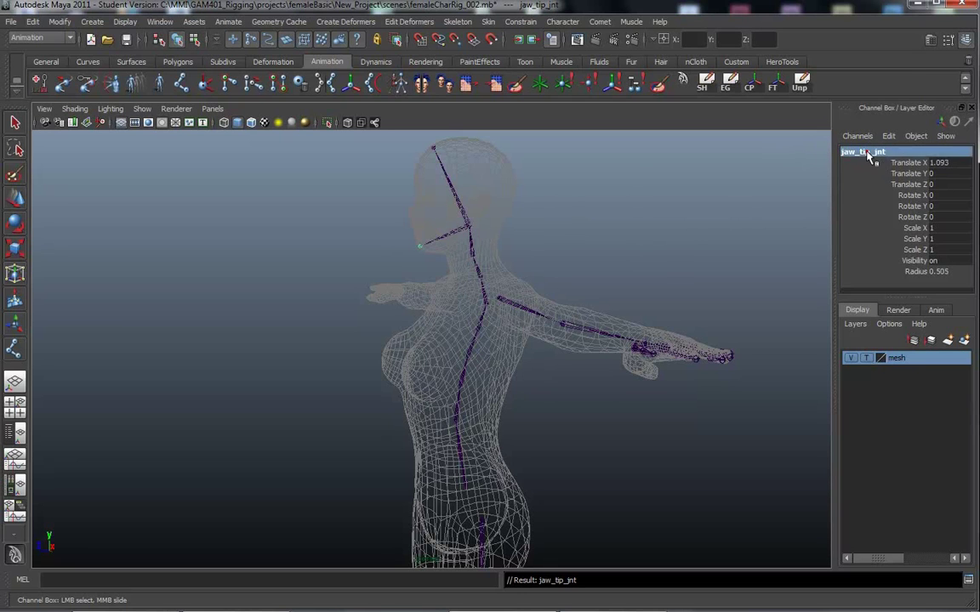
{"action": "left_click", "coordinate": [868, 153]}
{"action": "key", "text": "BackSpace"}
{"action": "key", "text": "BackSpace"}
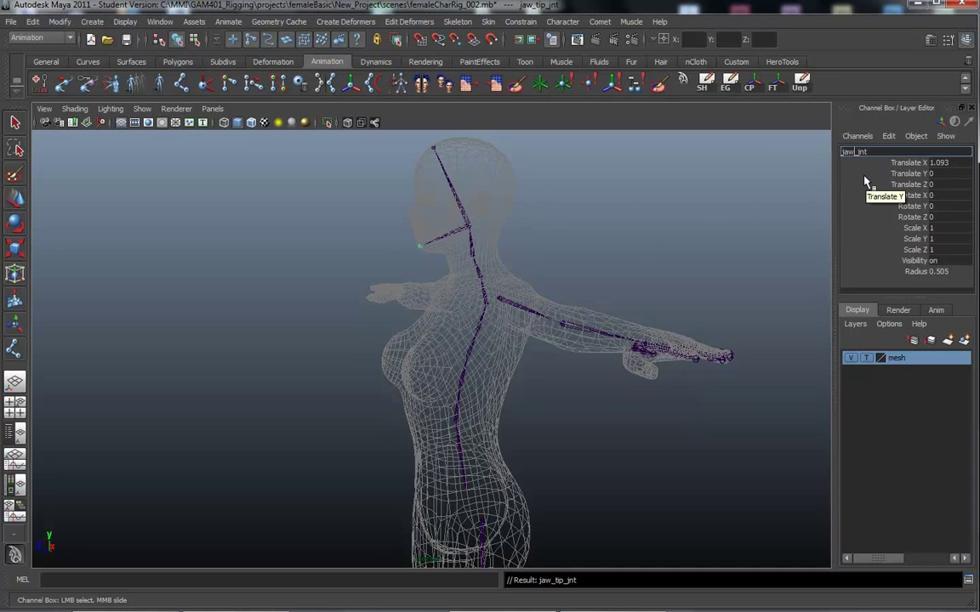
{"action": "key", "text": "Return"}
Enter head_jnt as the name for the end joint at the top of the head.
{"action": "left_click", "coordinate": [435, 150]}
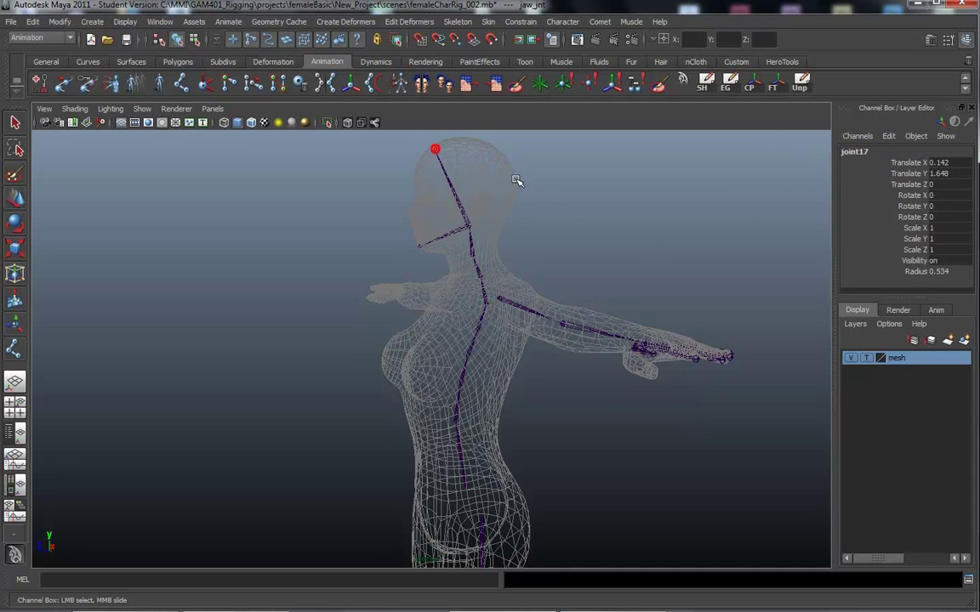
{"action": "left_click", "coordinate": [853, 151]}
{"action": "type", "text": "head_jnt"}
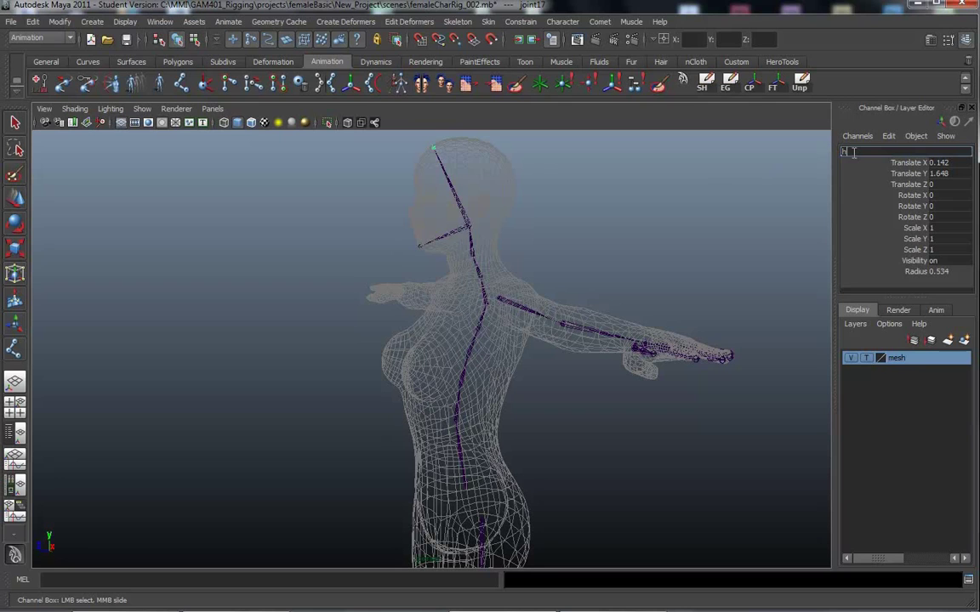